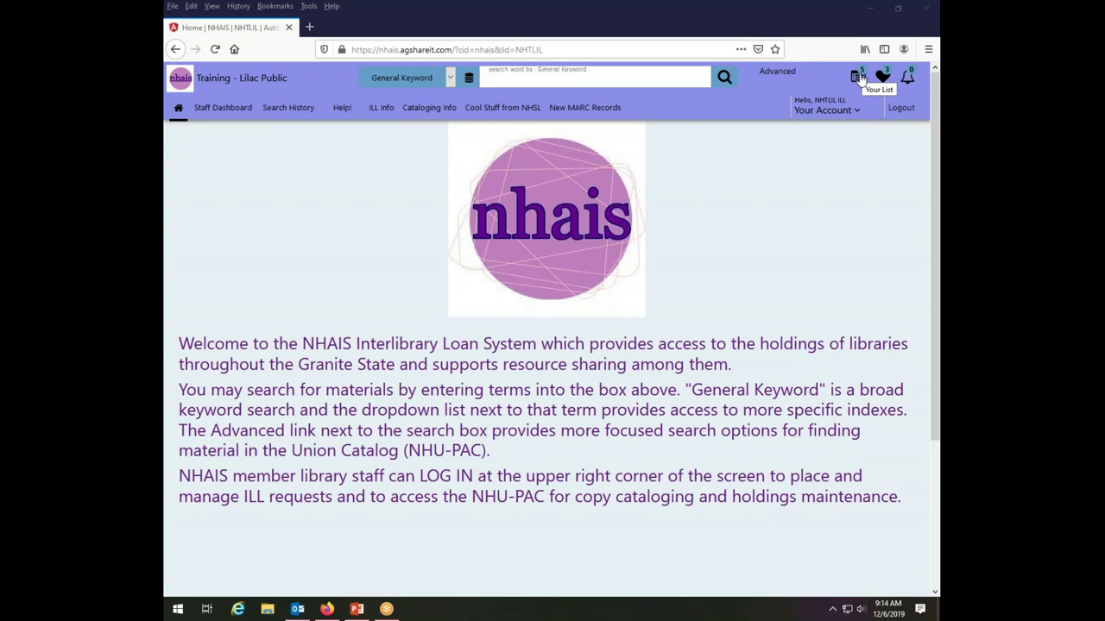
left_click(857, 77)
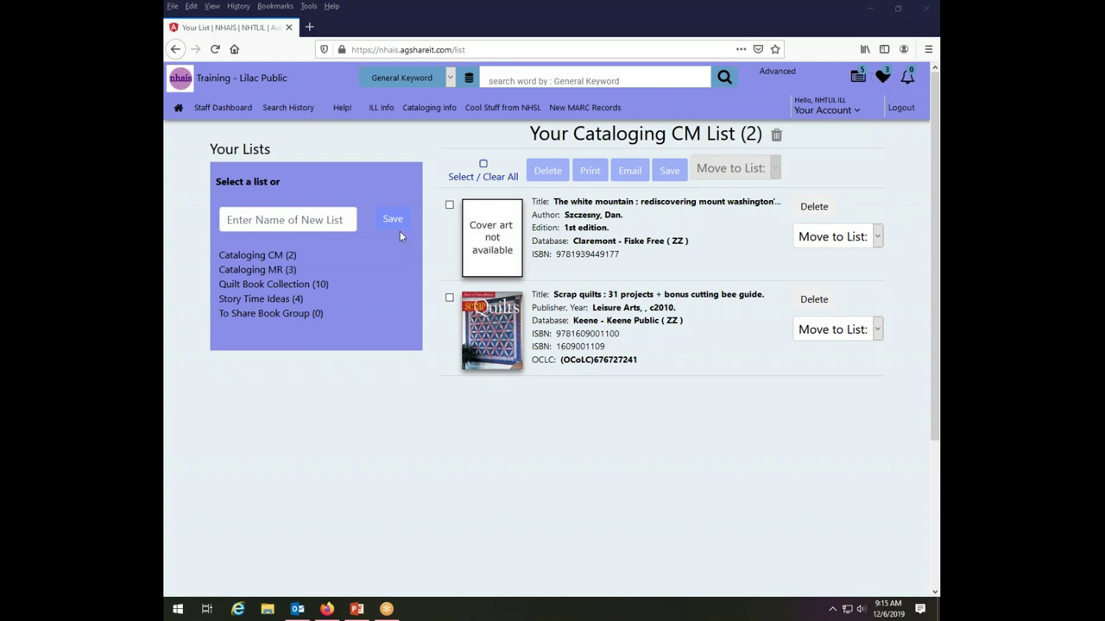
Name a new list 'Cataloging DH' and save it as an empty list.
left_click(295, 219)
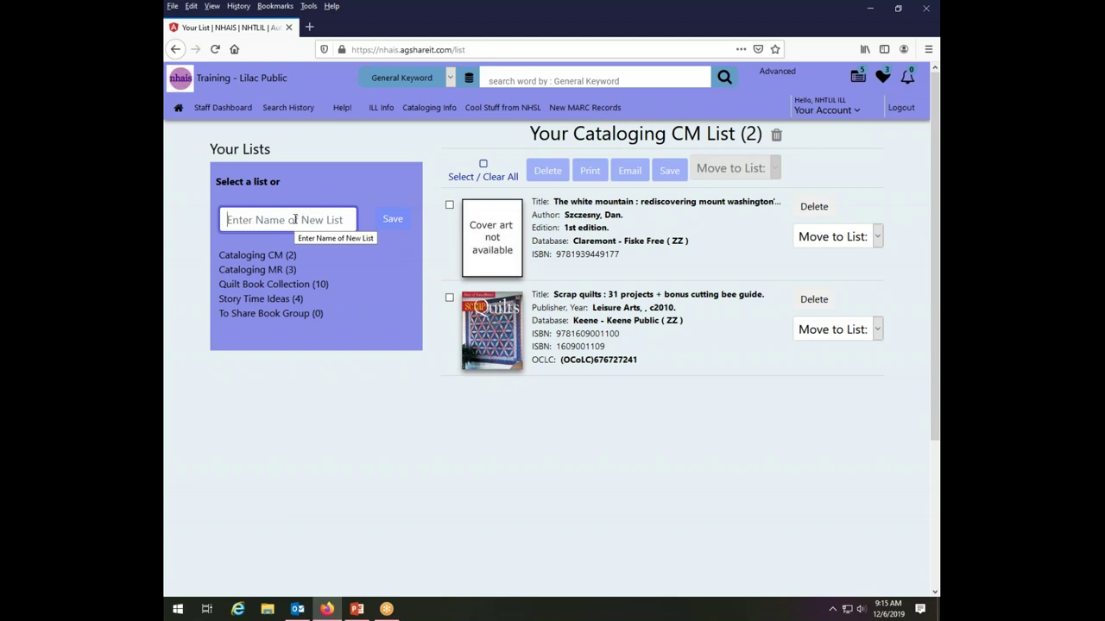
type("Cataloging")
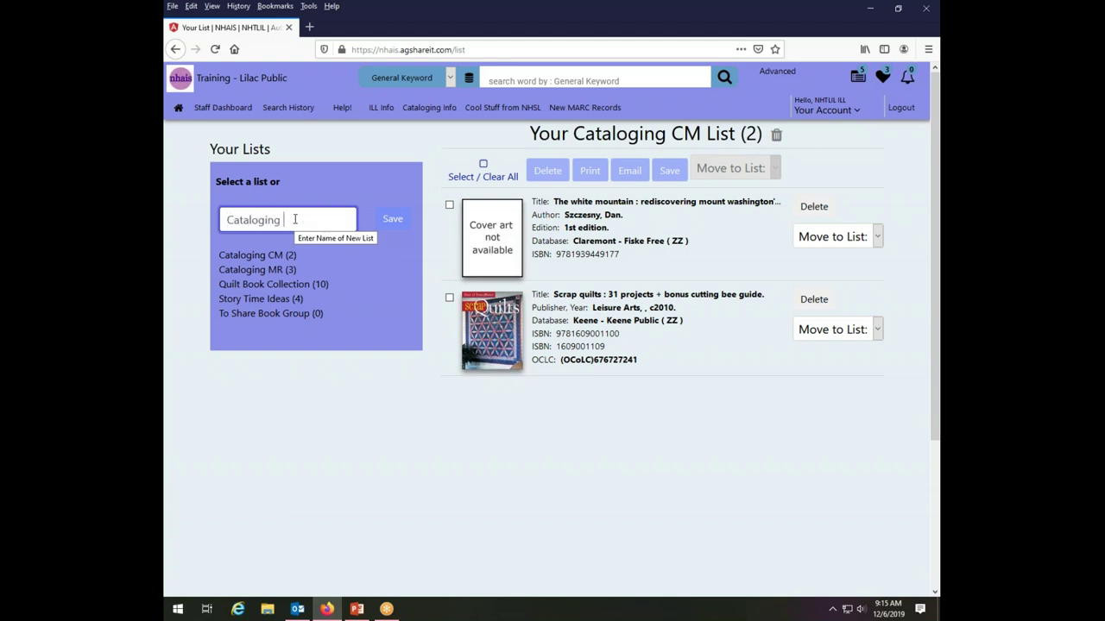
type(" DH")
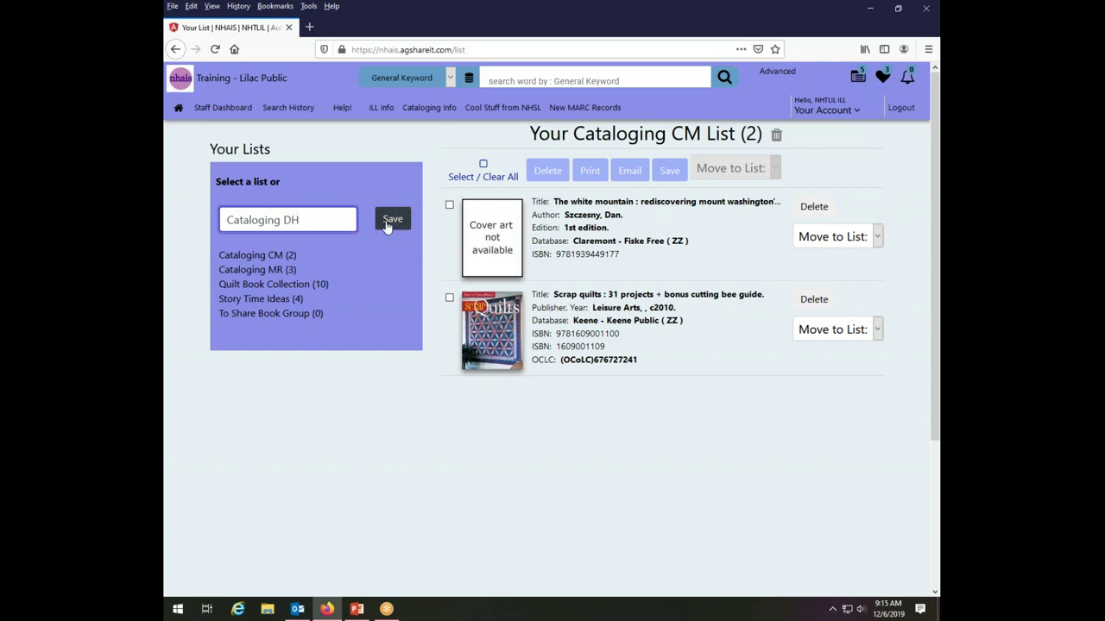
left_click(386, 222)
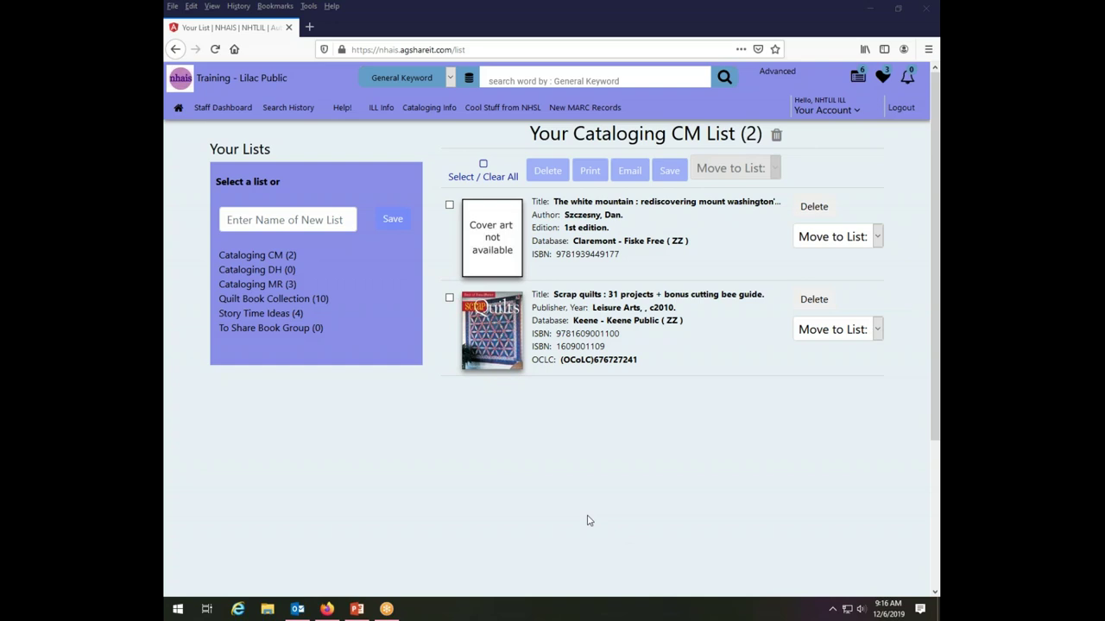
From the home page, run a keyword search for 'squids'.
left_click(176, 108)
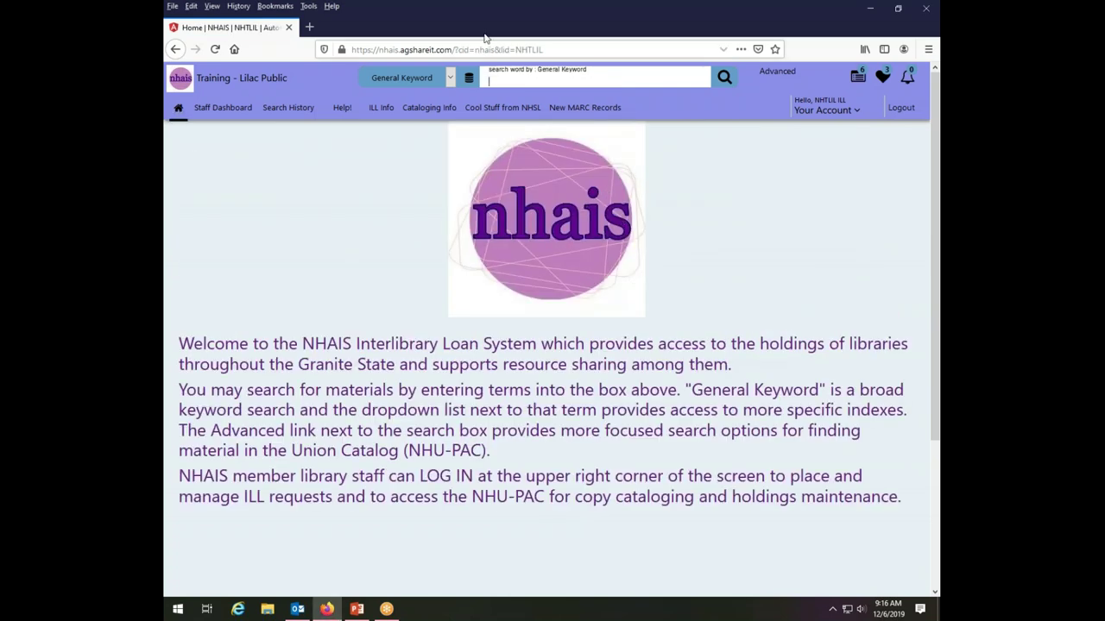
type("squids")
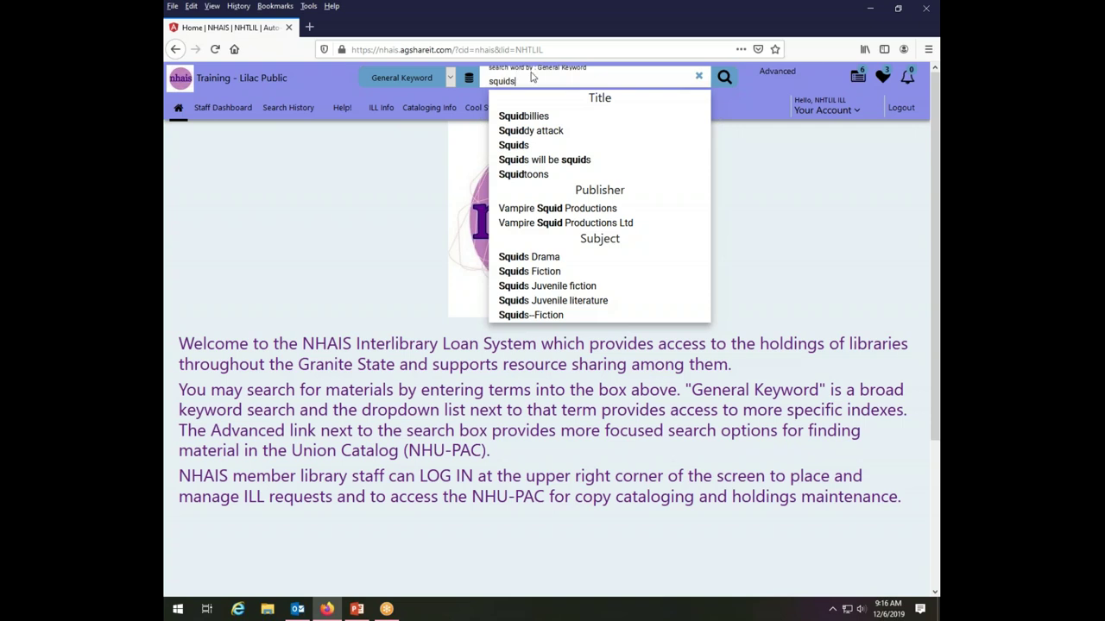
key("Return")
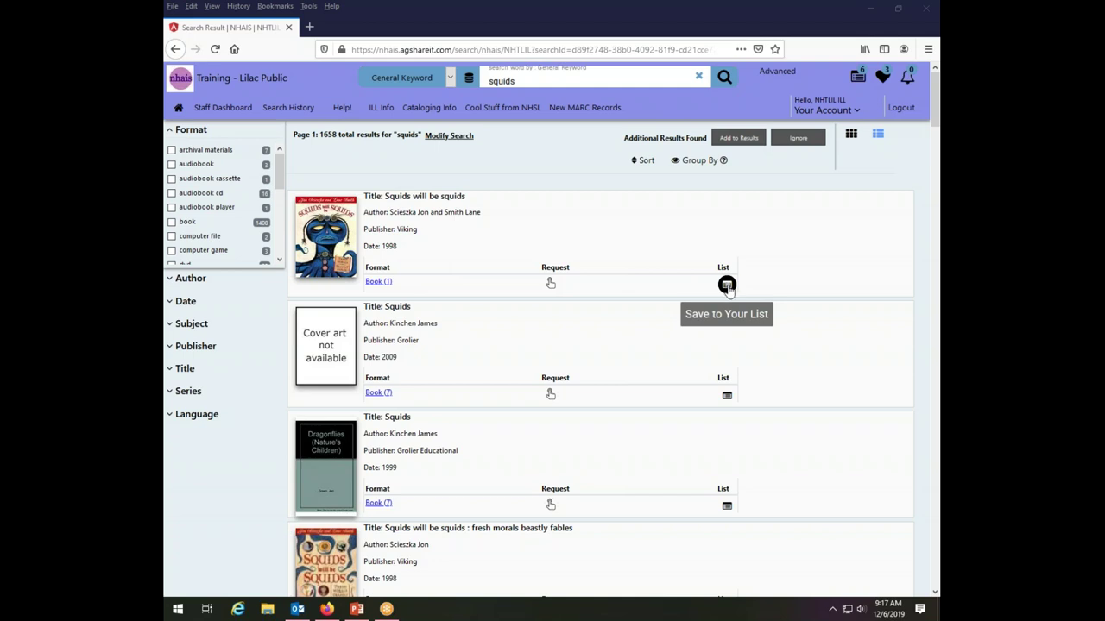
Save the first result, Squids will be squids, into the Cataloging DH list.
left_click(727, 285)
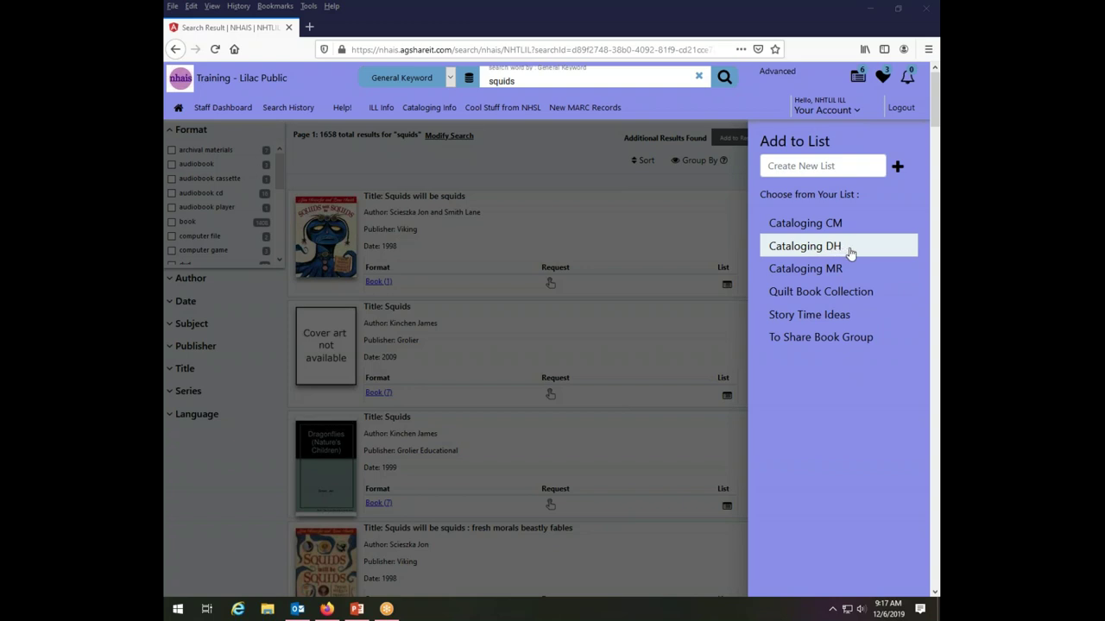
left_click(850, 252)
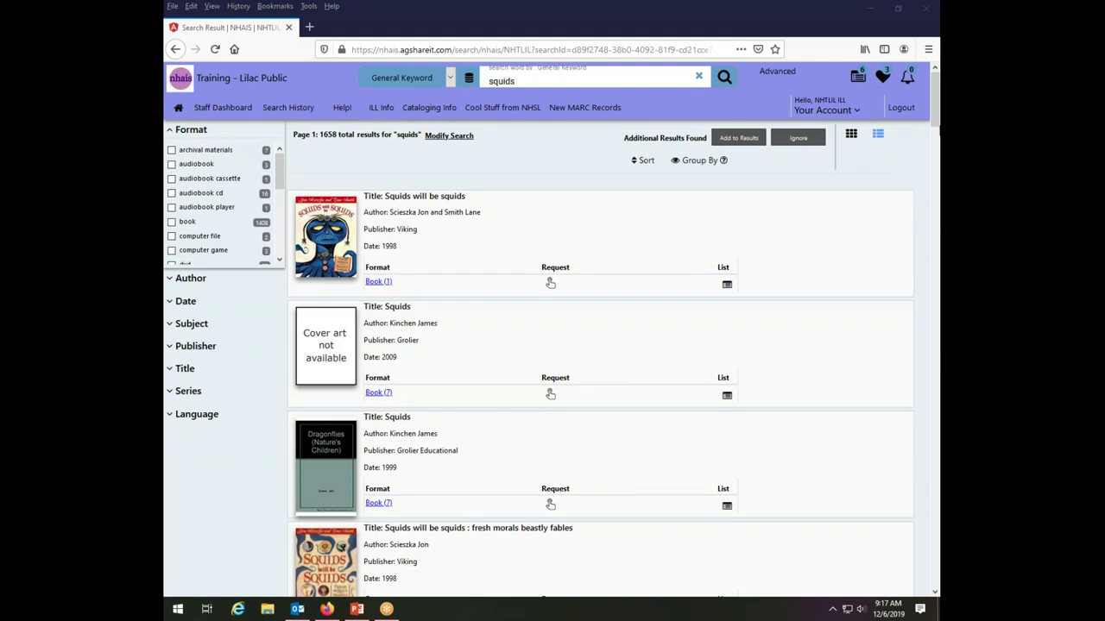
Open the 2016 Squids book record and add it to Cataloging DH.
scroll(380, 375, "down", 5)
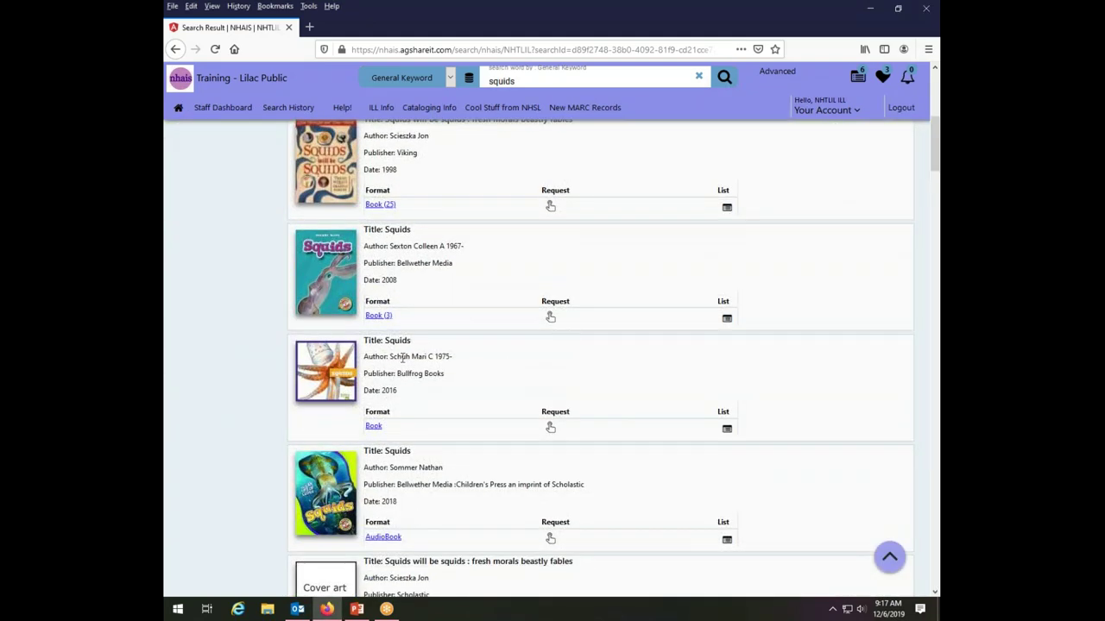
left_click(374, 427)
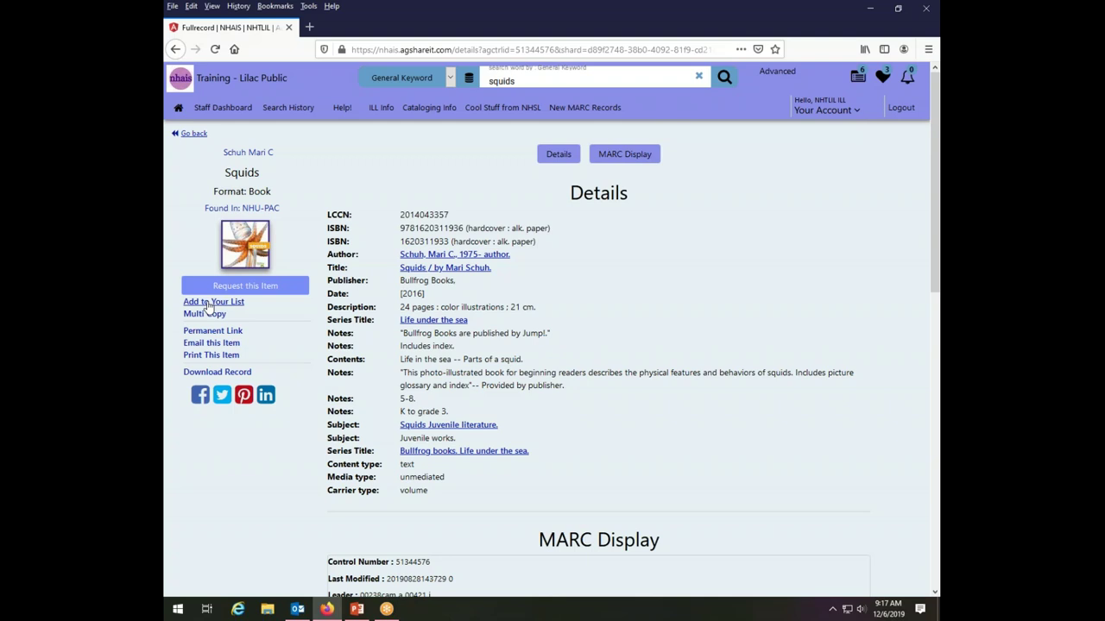
left_click(208, 304)
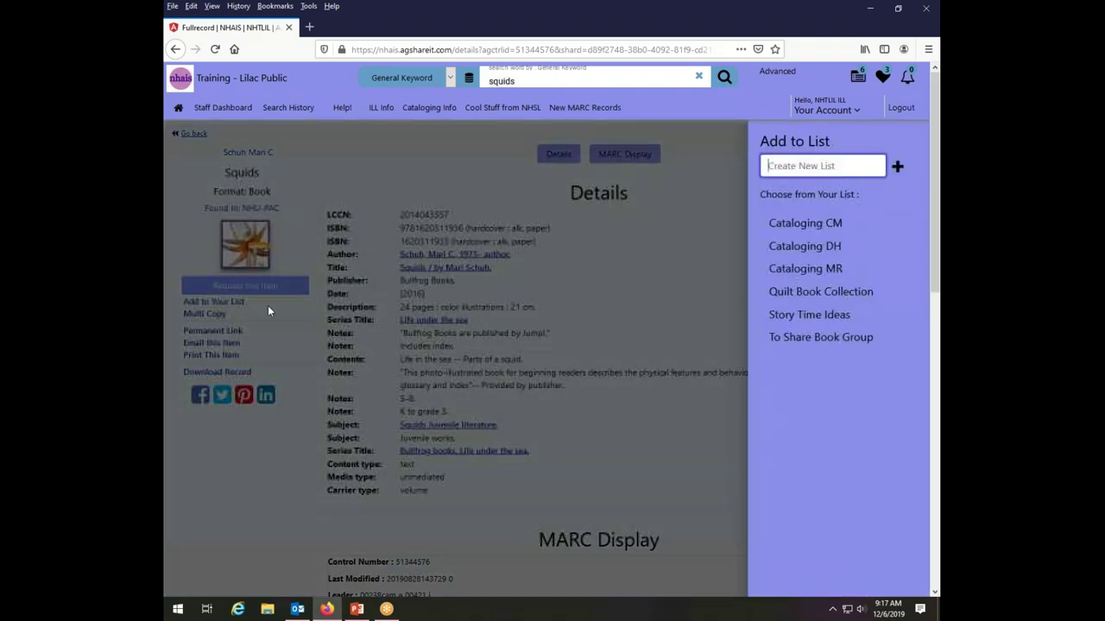
left_click(851, 251)
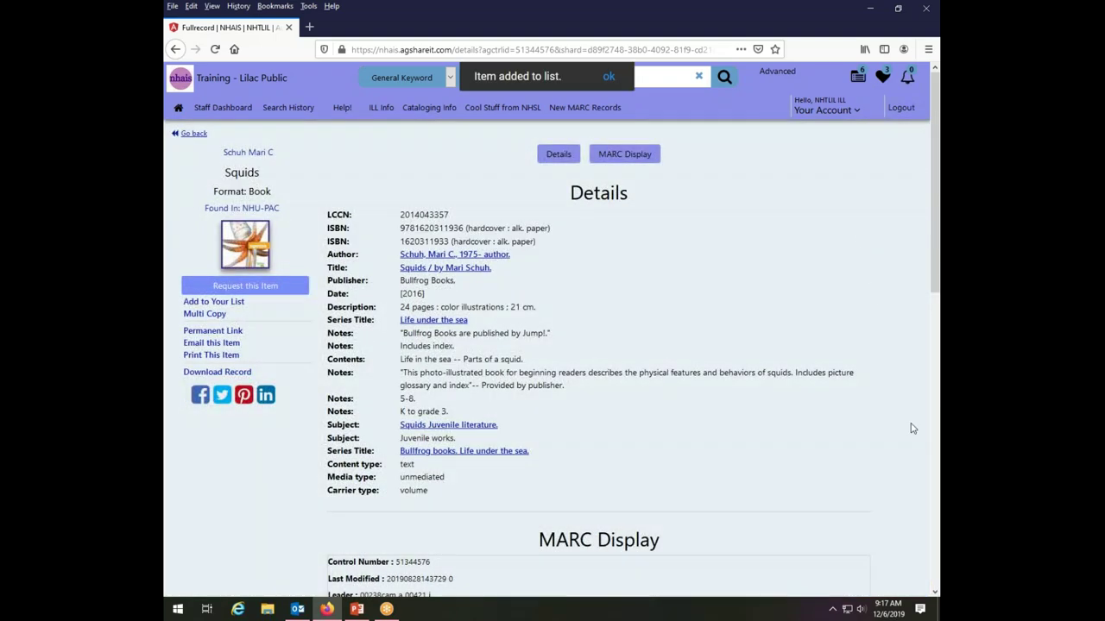
Add the NHU-PAC record of Squirting squids to a newly created list.
left_click(191, 134)
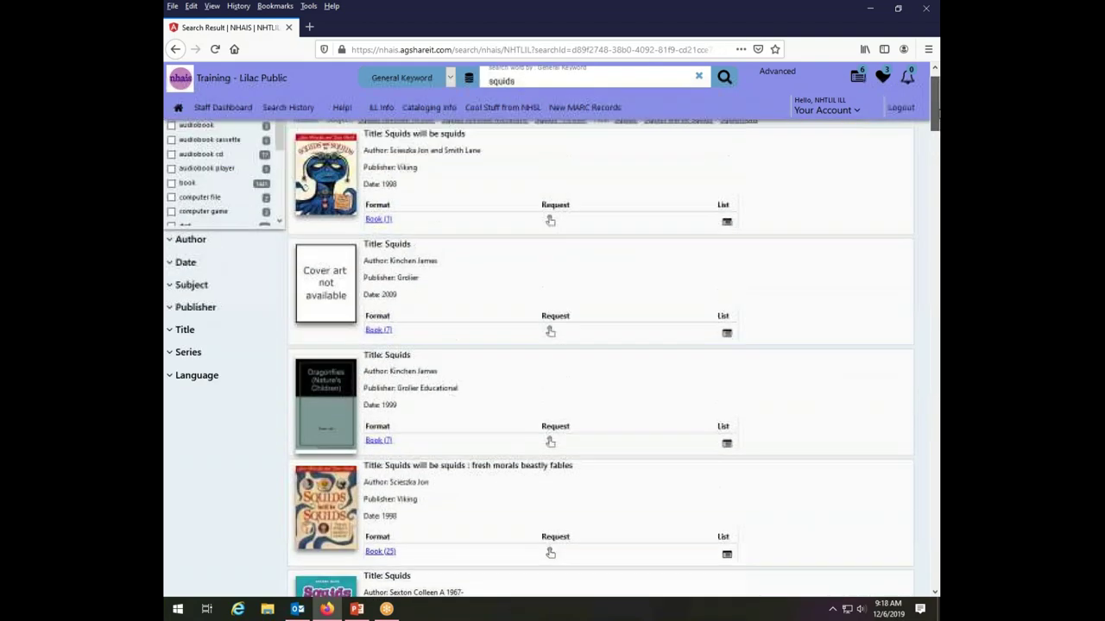
scroll(935, 188, "down", 10)
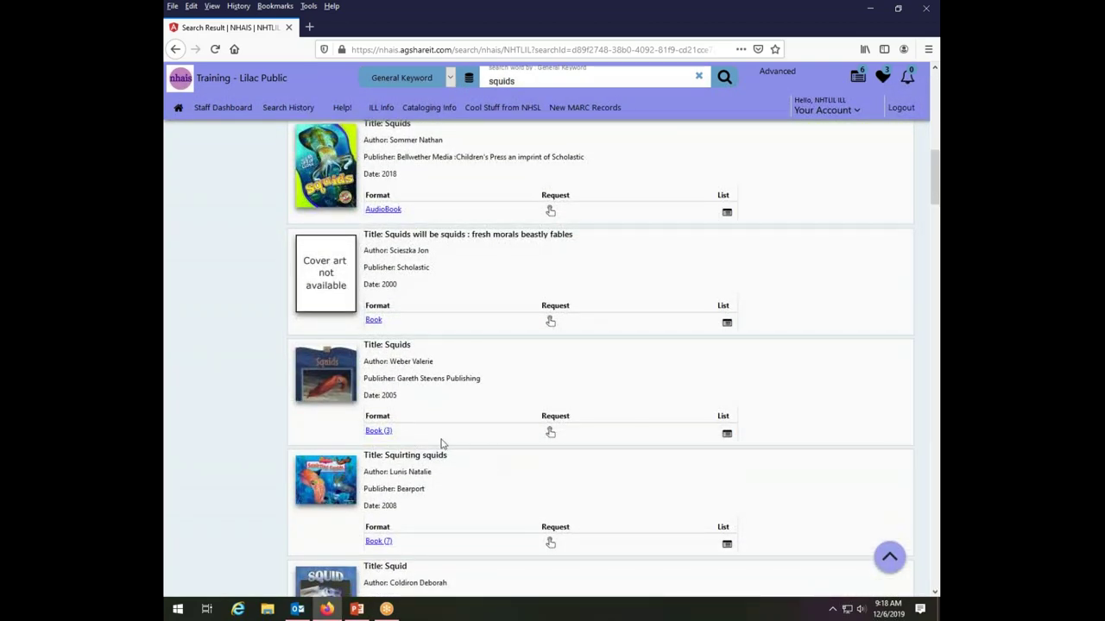
left_click(377, 542)
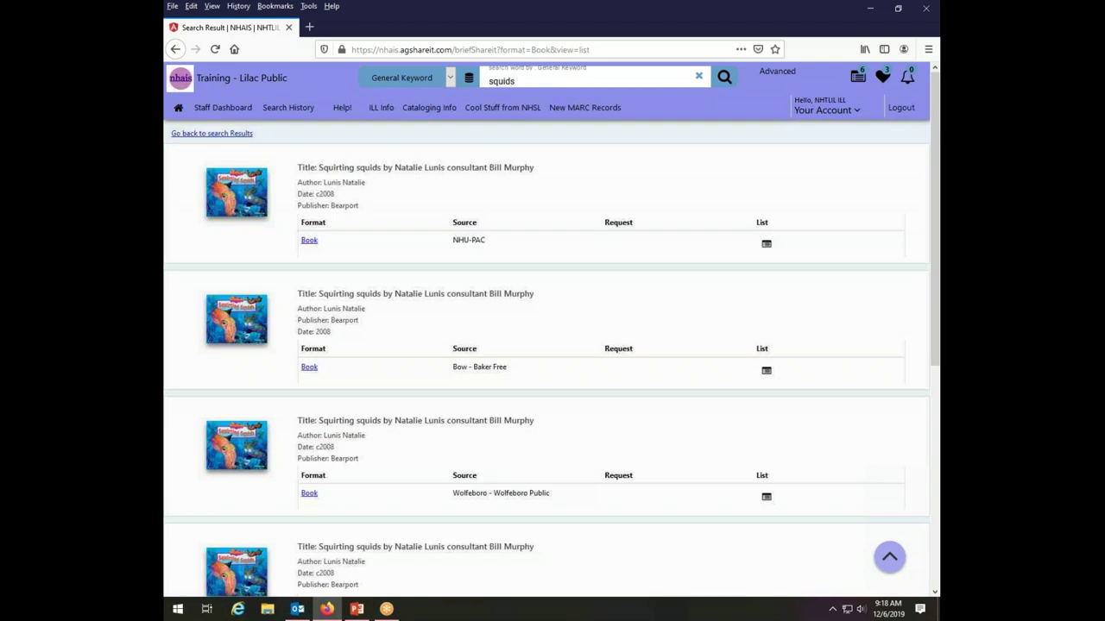
left_click(309, 241)
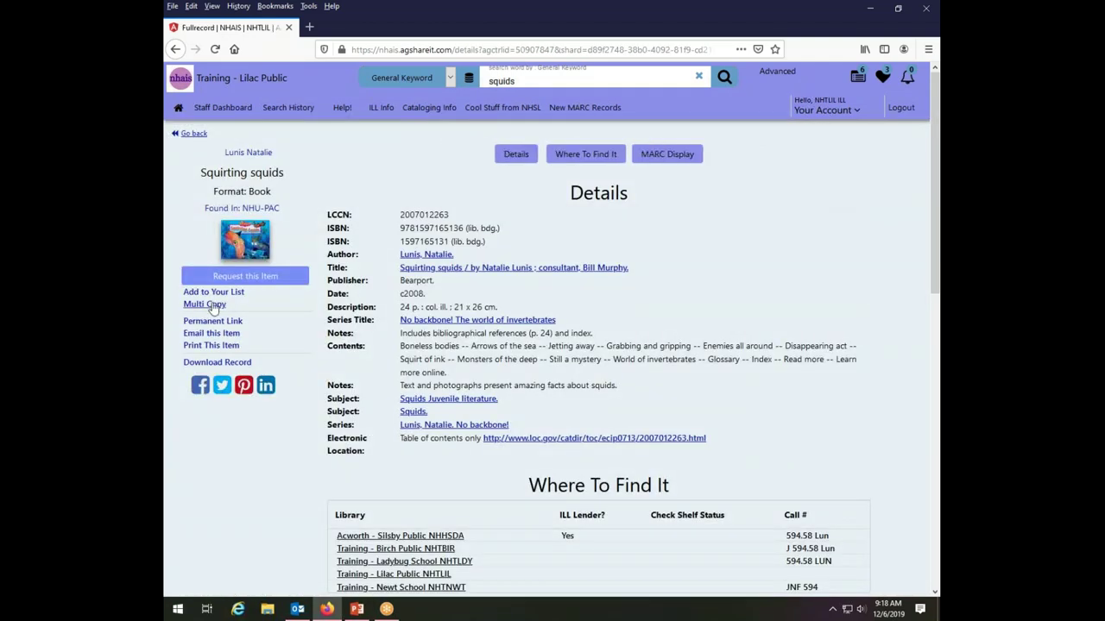
left_click(310, 296)
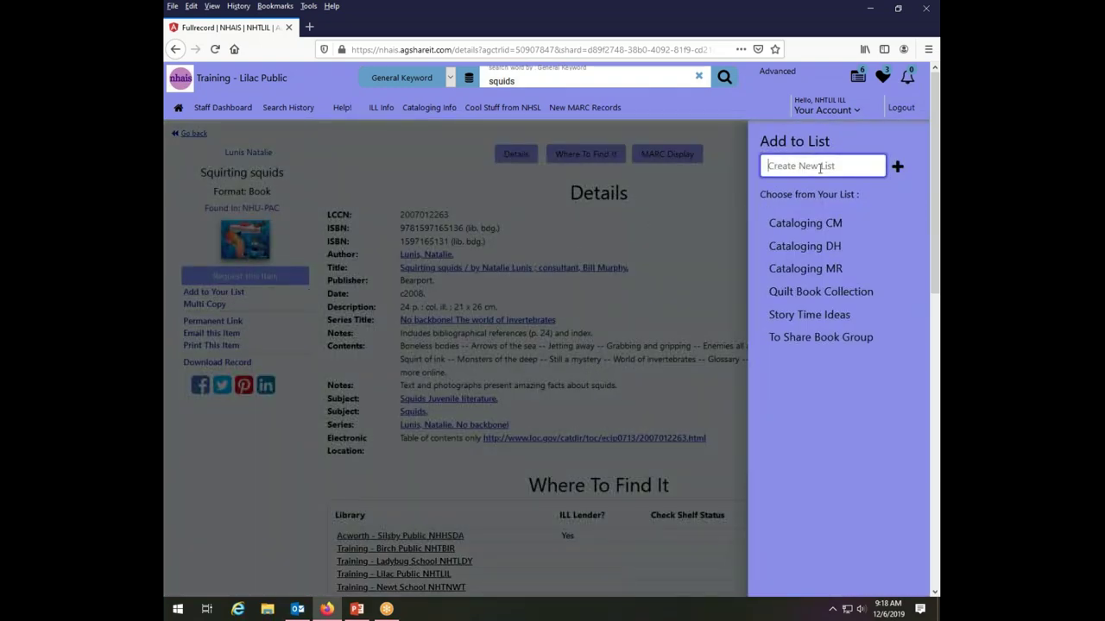
type("squids")
left_click(895, 166)
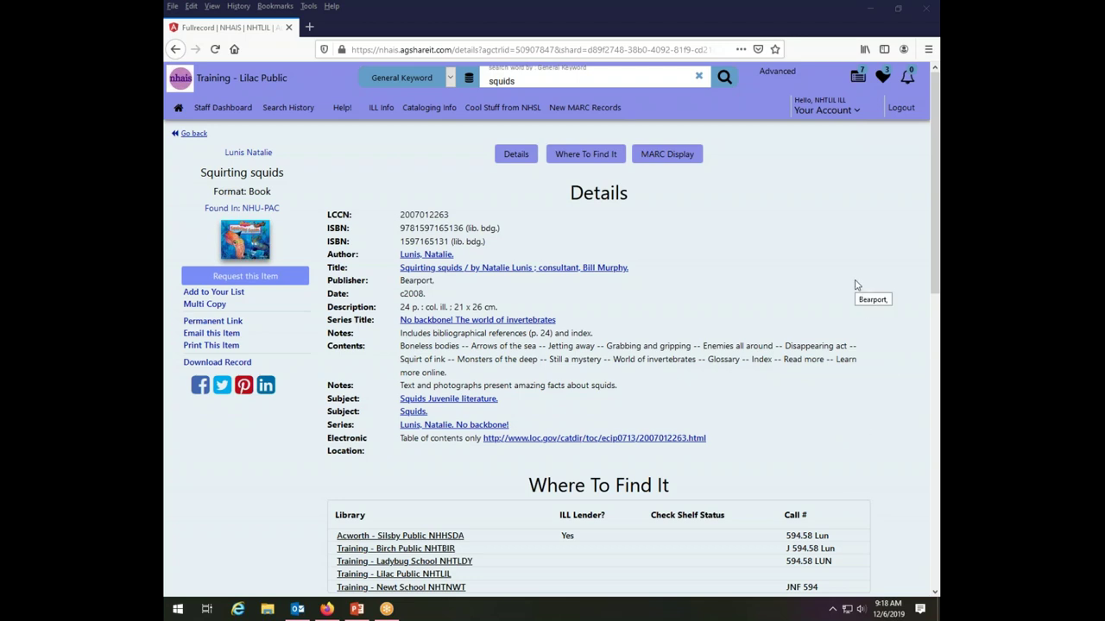
Open Cataloging DH from Your Lists to see its two squid books.
left_click(856, 77)
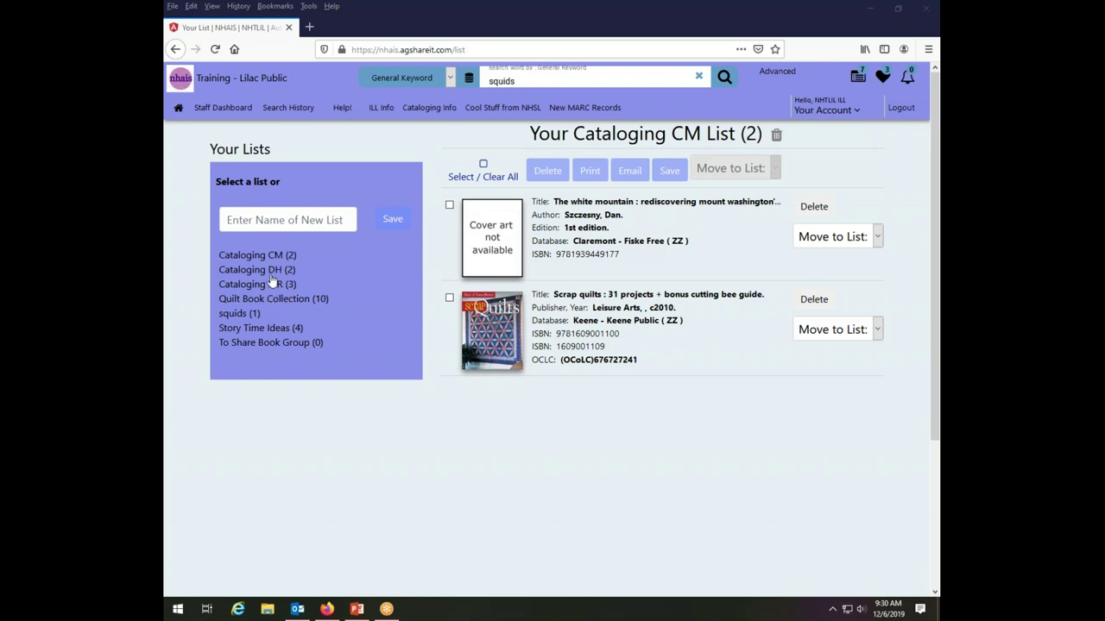
left_click(273, 284)
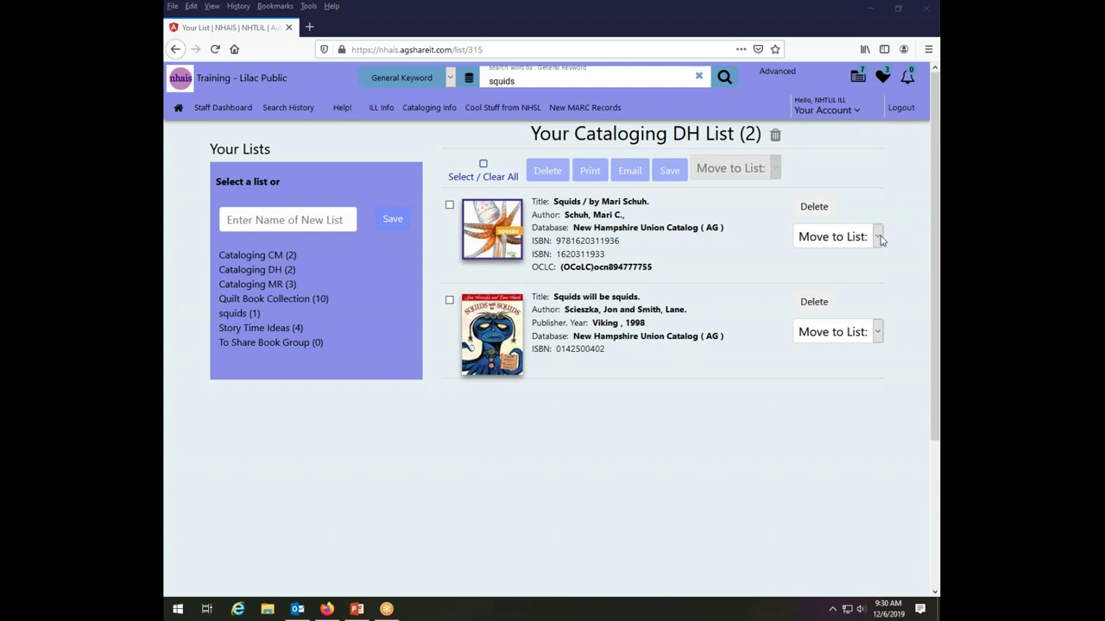
Move the Squids book from Cataloging DH into the squids list.
left_click(879, 239)
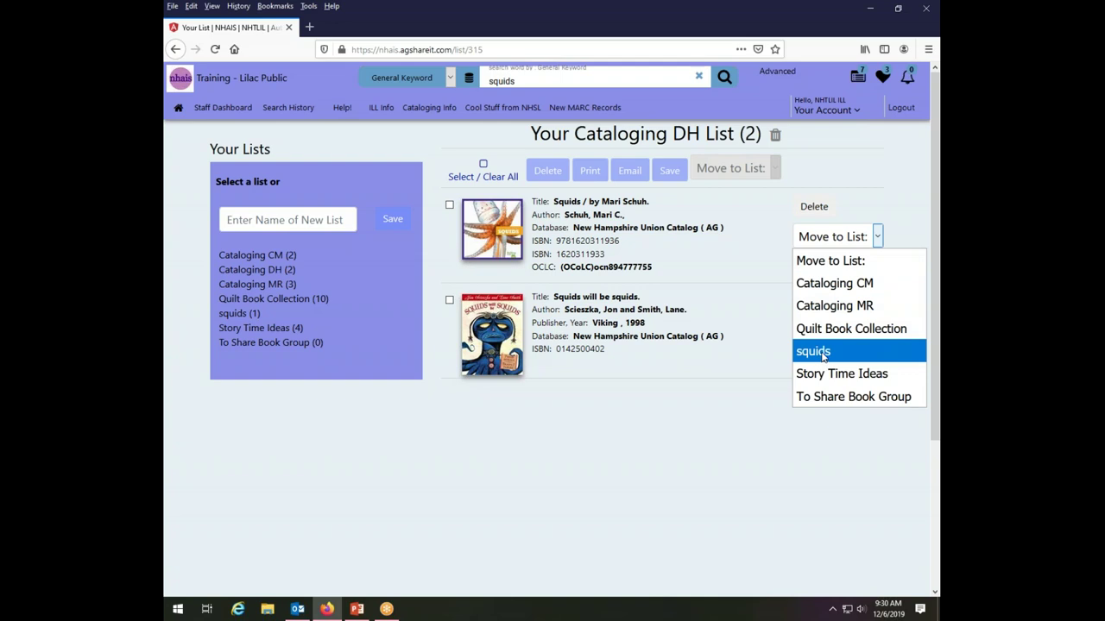
left_click(823, 351)
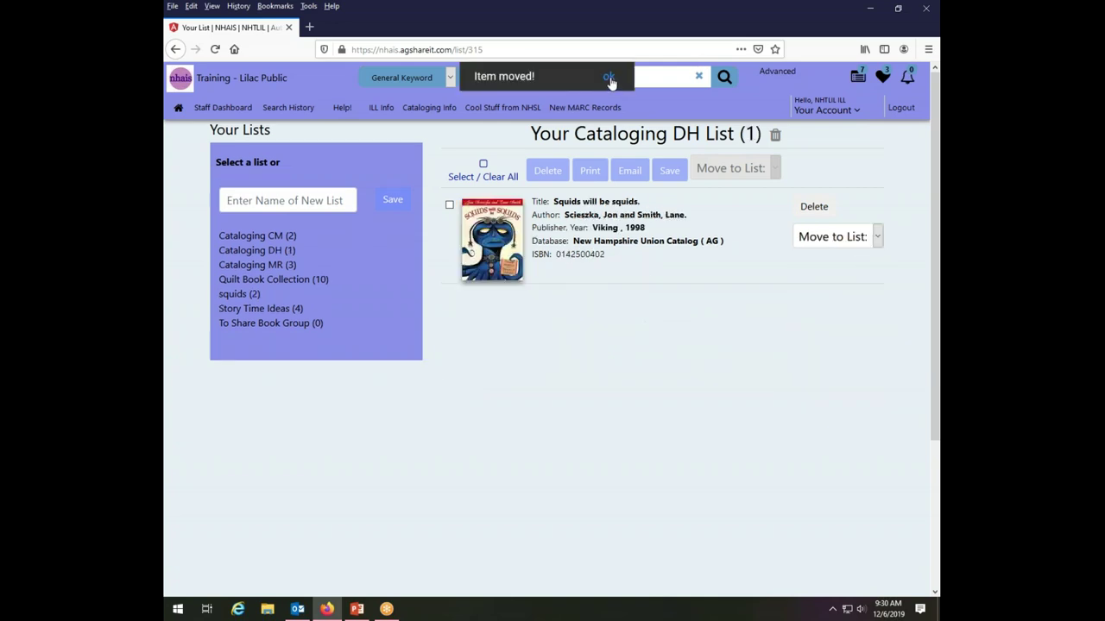
left_click(608, 78)
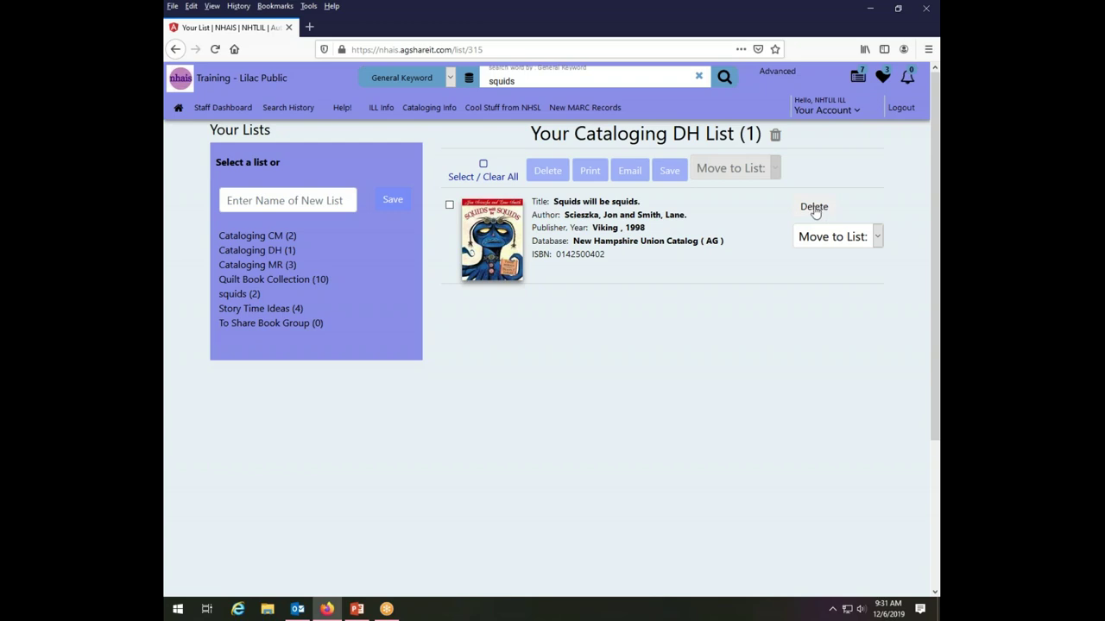
Delete Squids will be squids from Cataloging DH, leaving 0 items.
left_click(814, 208)
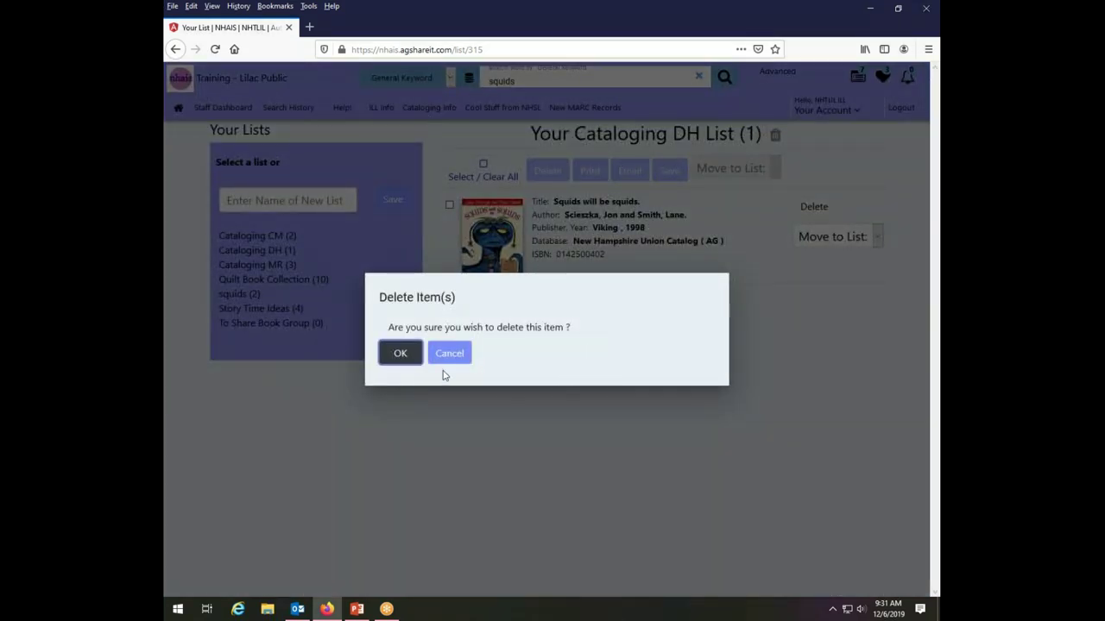
left_click(408, 358)
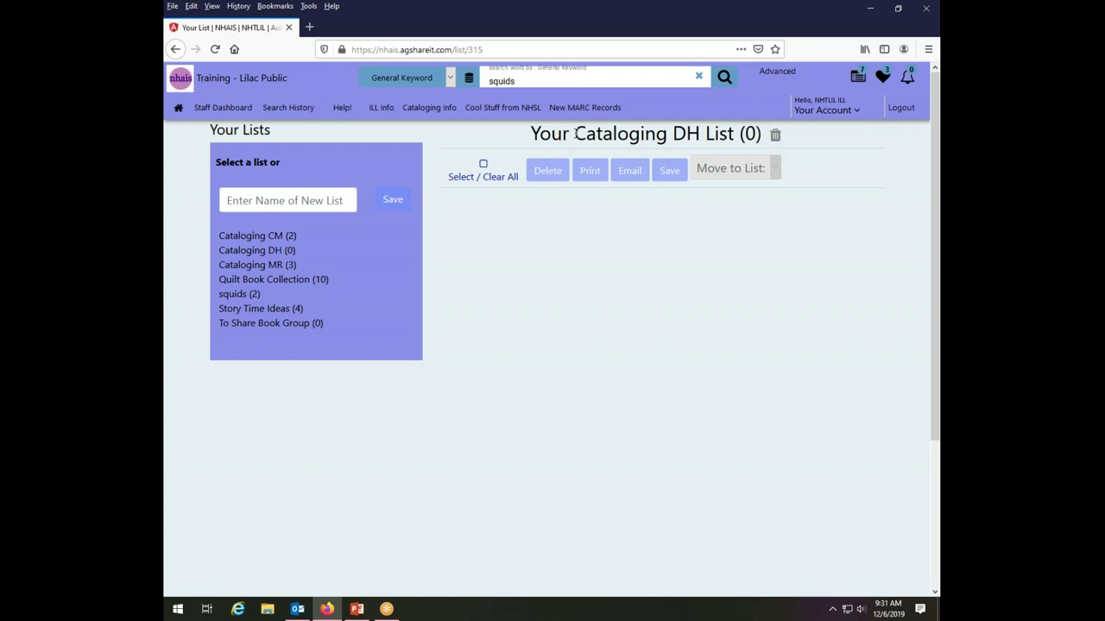
Delete the empty Cataloging DH list, then open the four-book Story Time Ideas list.
left_click(776, 138)
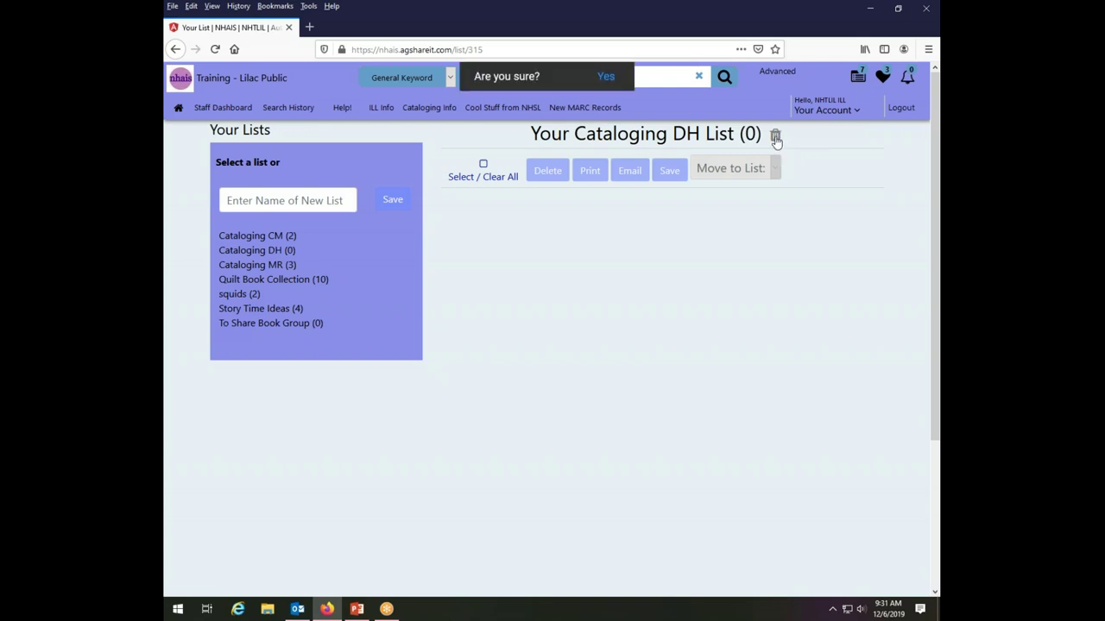
left_click(604, 77)
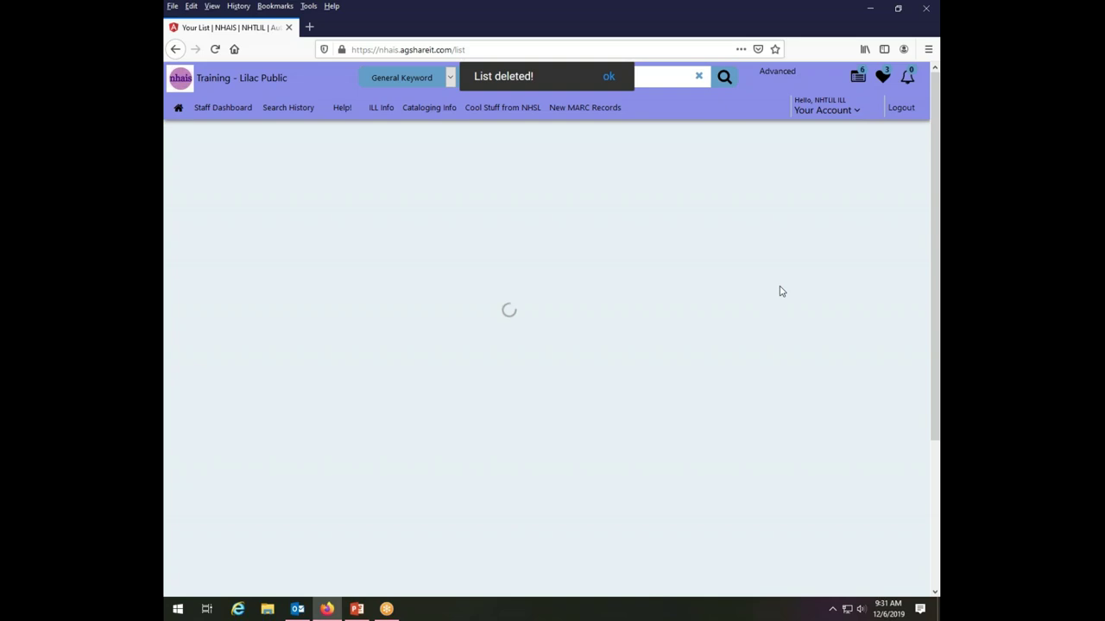
left_click(609, 77)
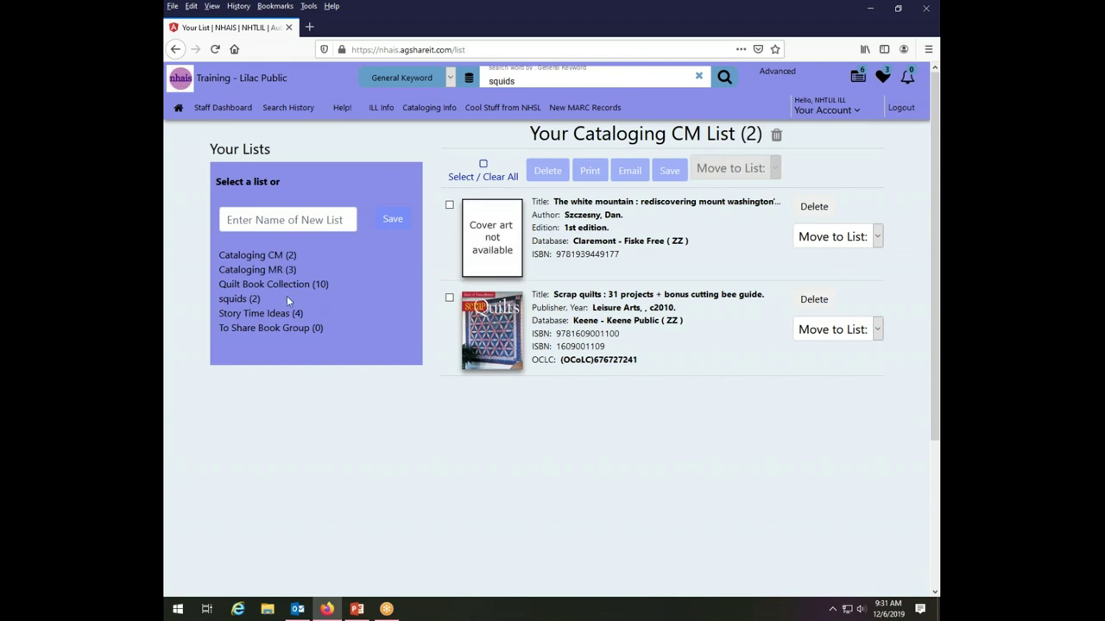
left_click(238, 316)
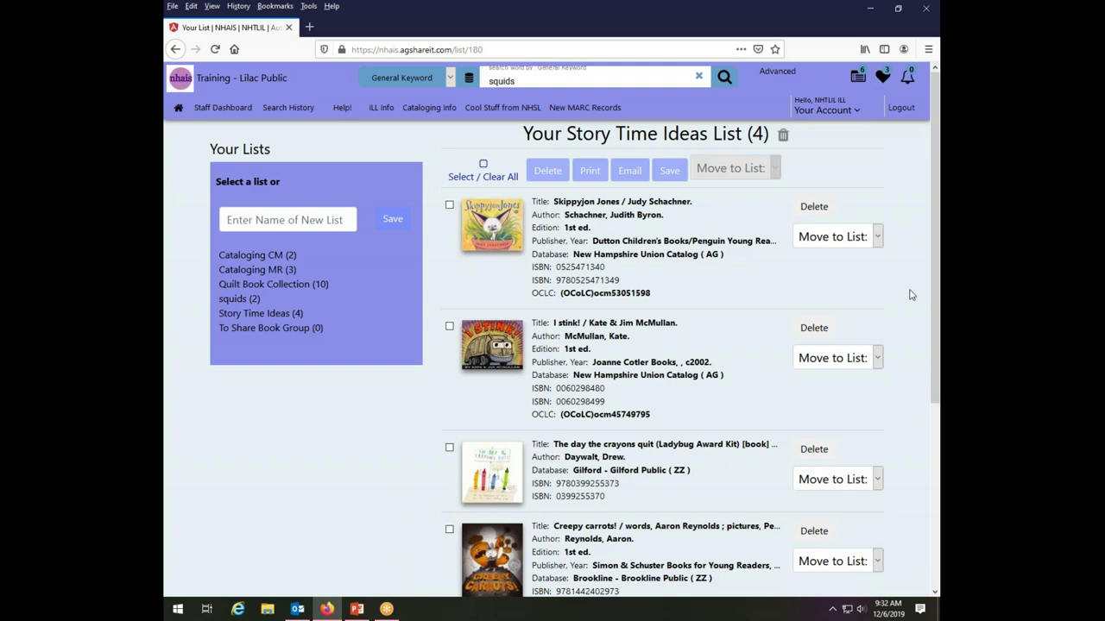
Check only Skippyjon Jones and Creepy carrots! among the four Story Time Ideas books.
left_click(484, 164)
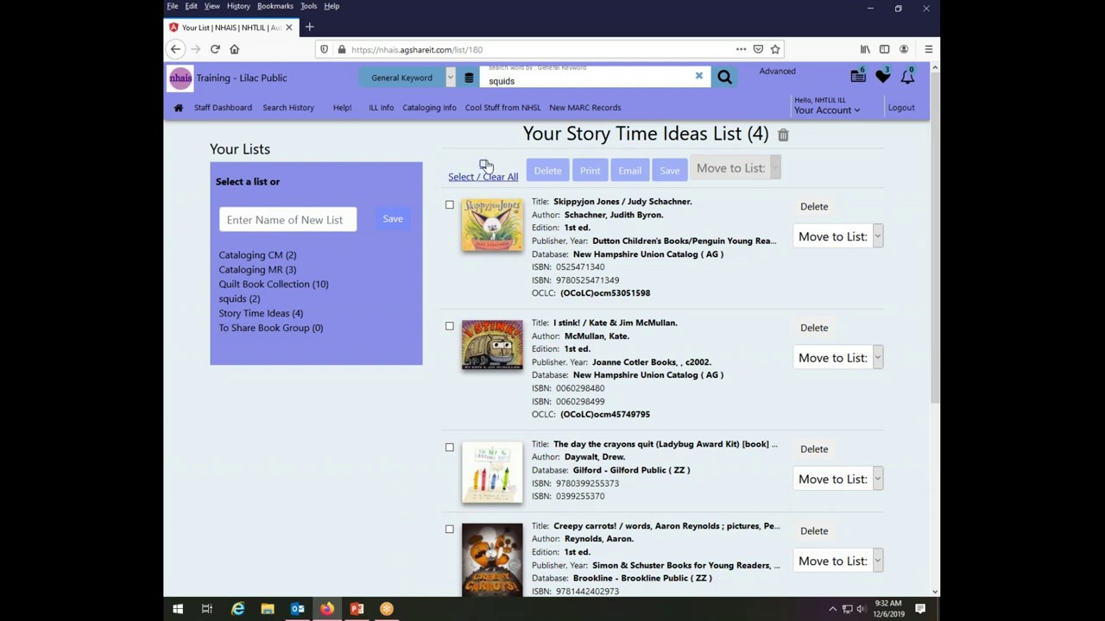
left_click(450, 449)
left_click(449, 206)
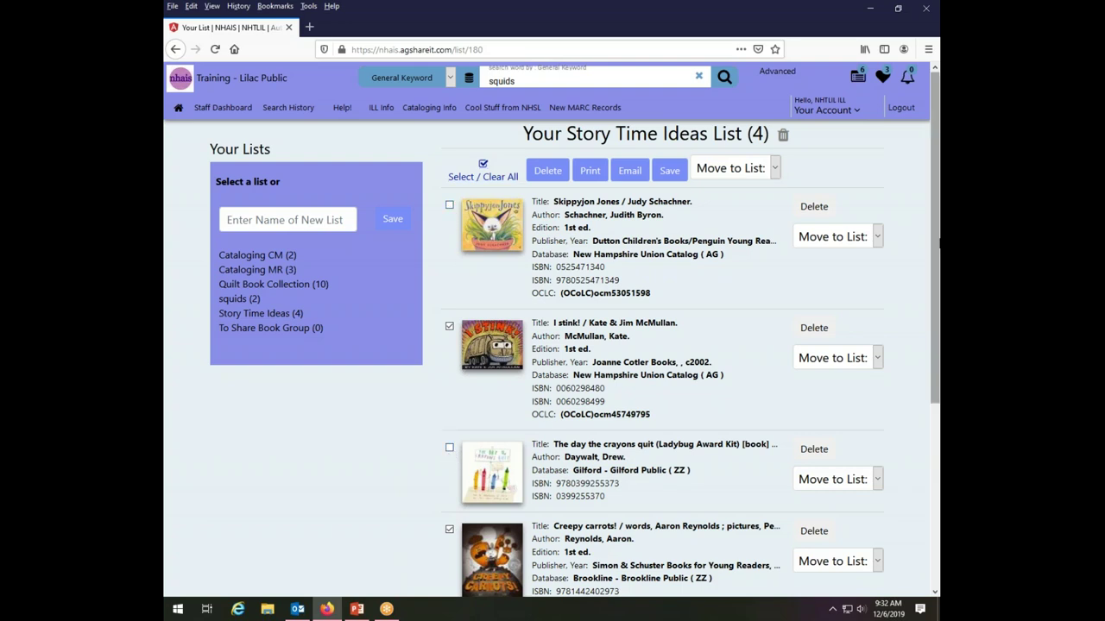
left_click(486, 165)
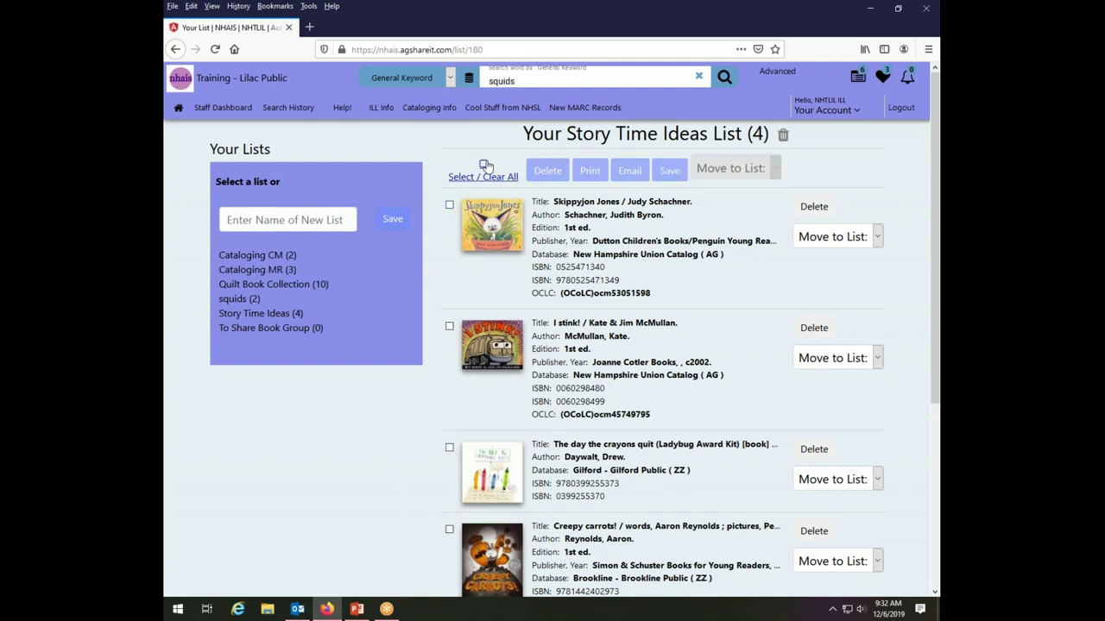
left_click(450, 205)
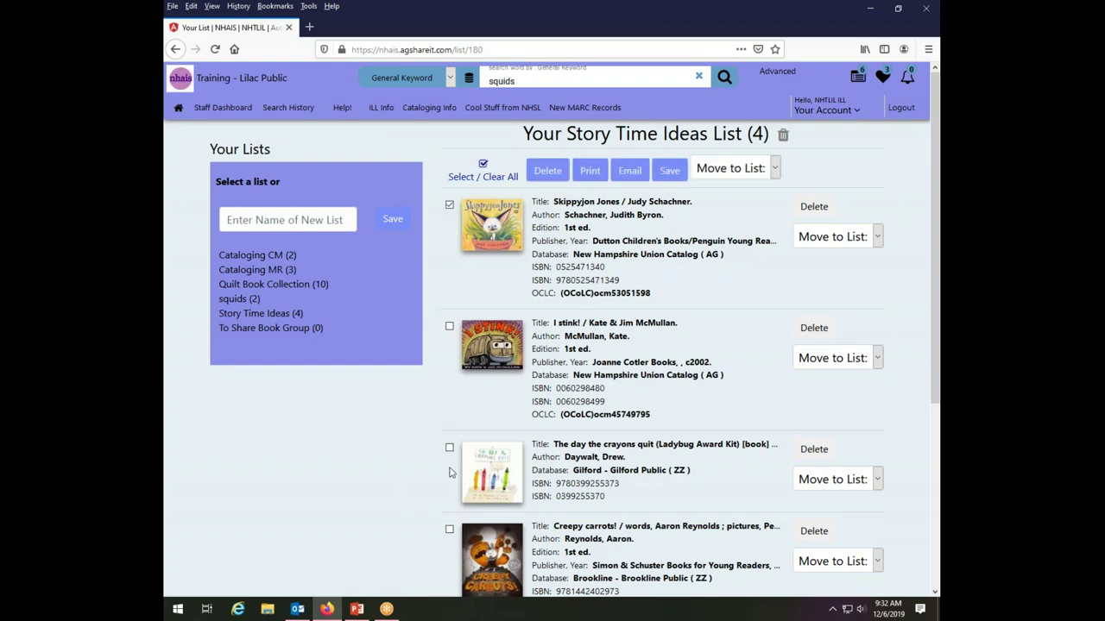
left_click(449, 530)
scroll(719, 411, "down", 2)
scroll(460, 463, "up", 2)
Move the marked Skippyjon Jones and Creepy carrots! books into the Cataloging CM list.
left_click(776, 170)
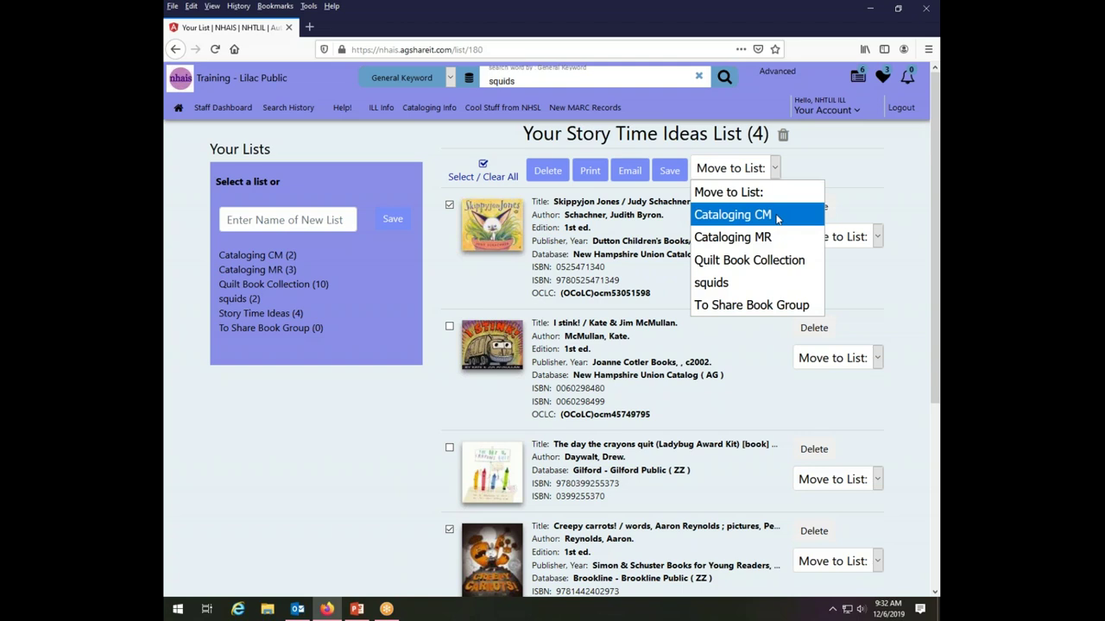
left_click(777, 215)
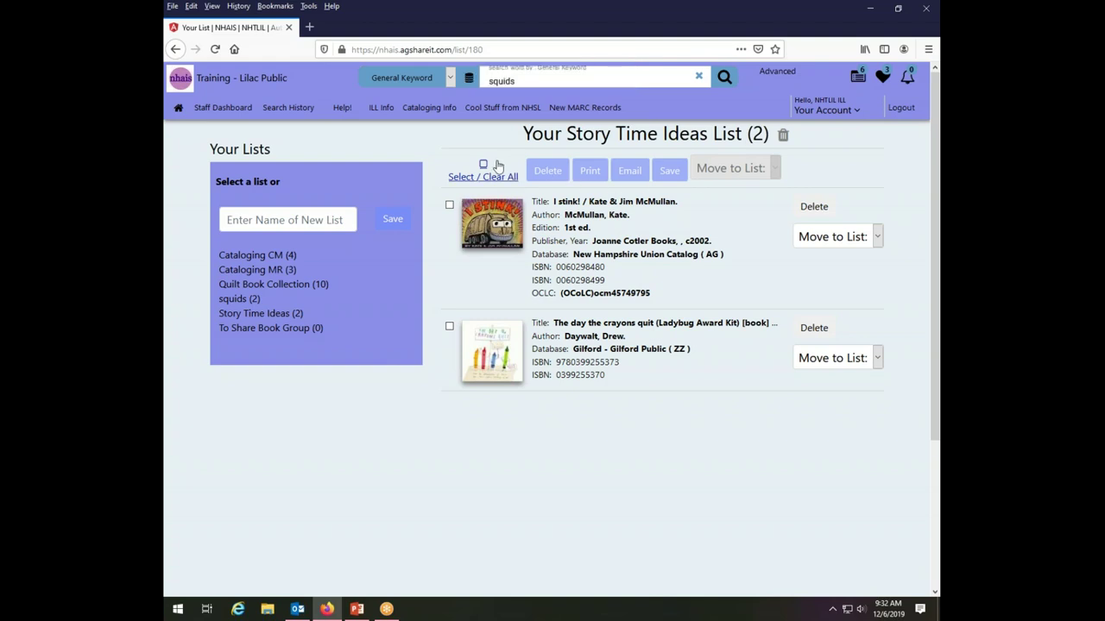
Mark I stink! and The day the crayons quit, cancel their deletion, then print them.
left_click(484, 166)
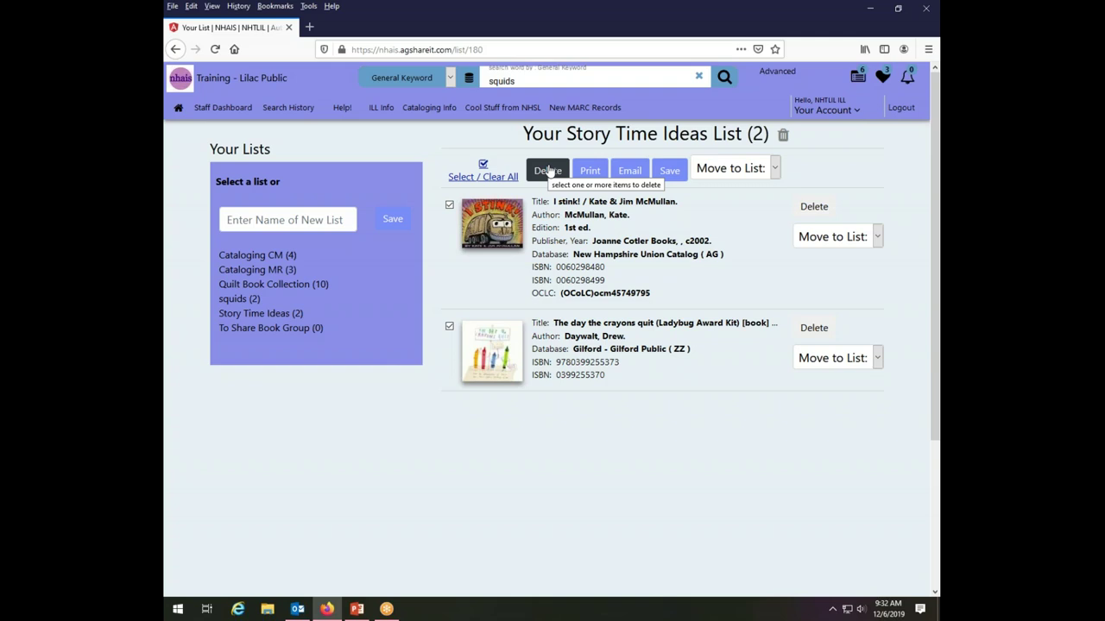
left_click(548, 170)
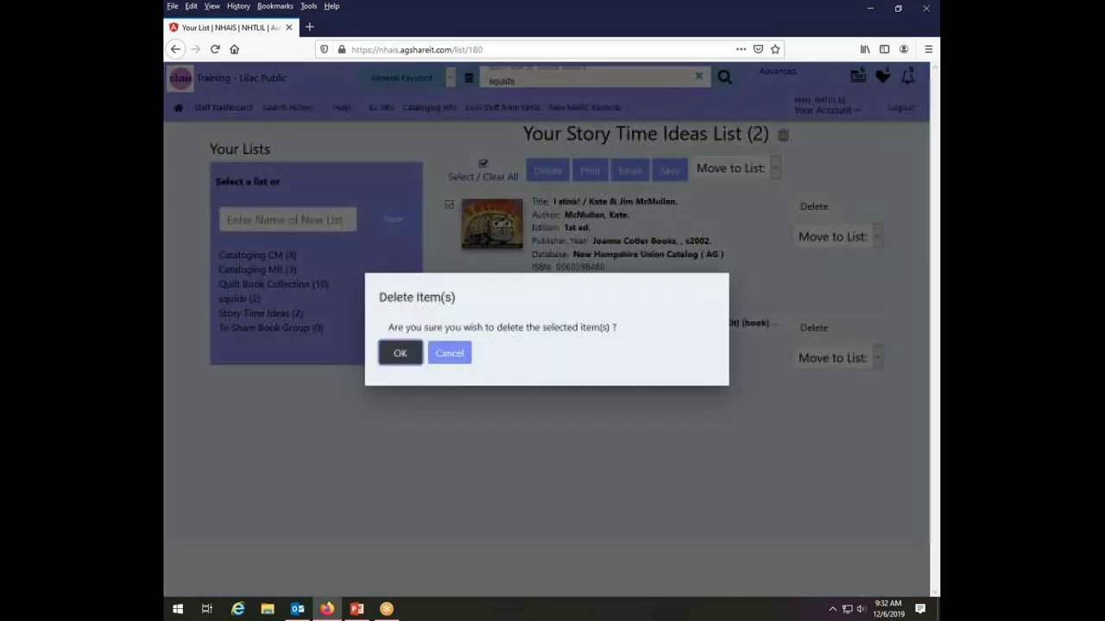
left_click(464, 362)
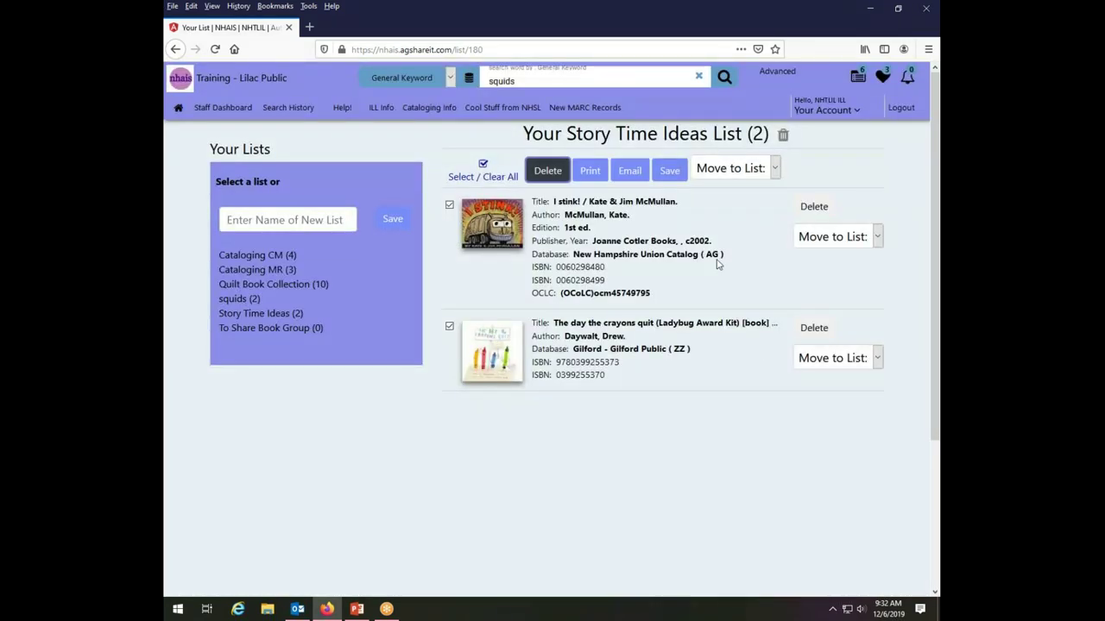
left_click(590, 170)
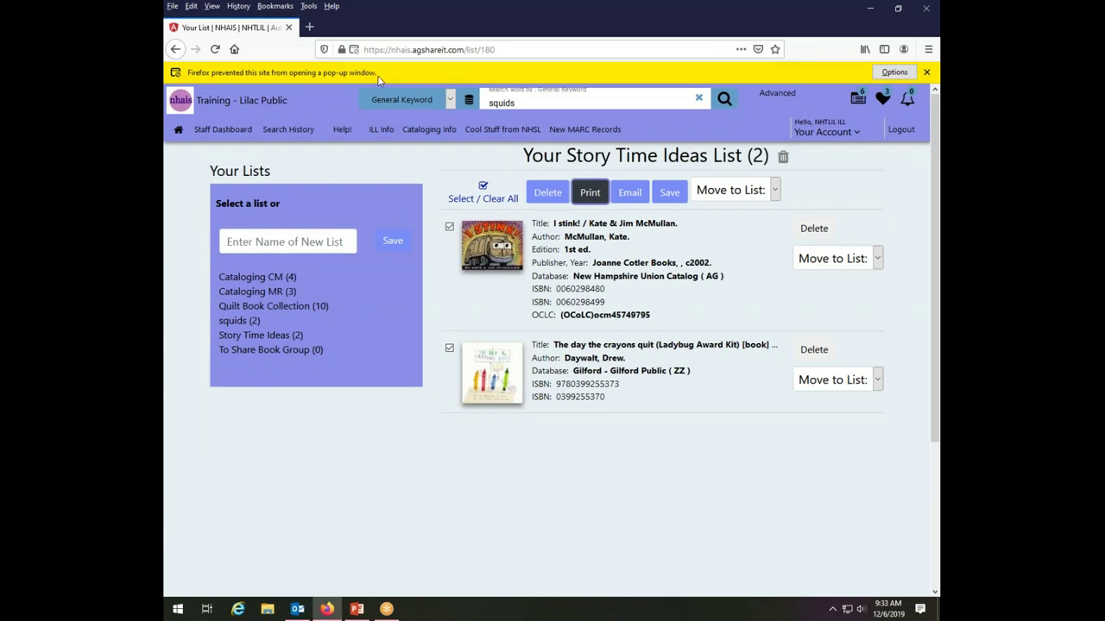
left_click(926, 73)
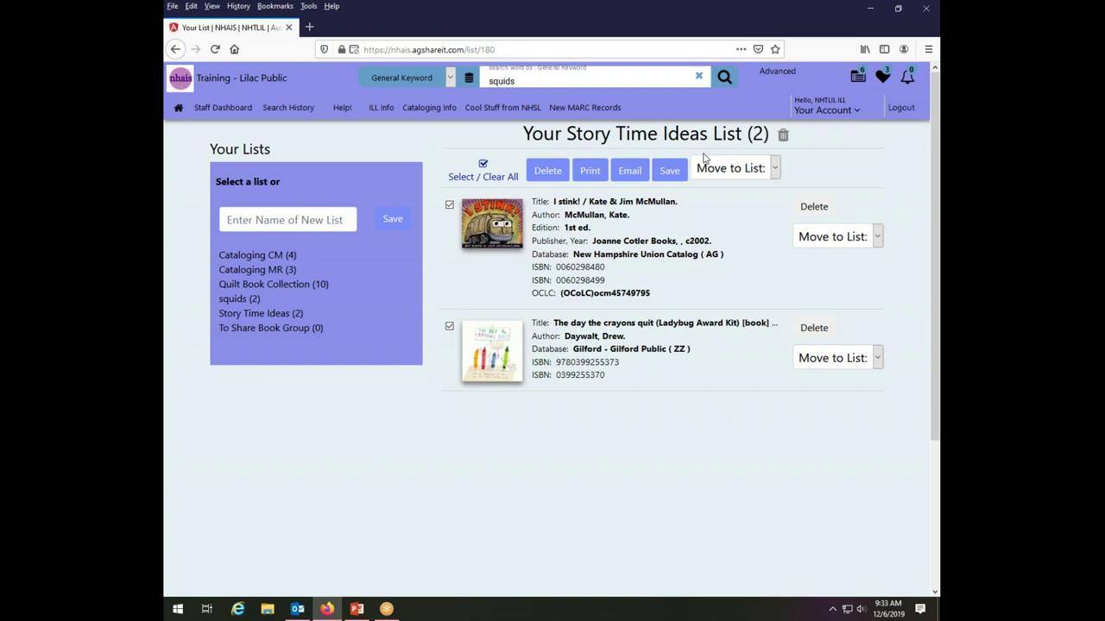
Start an email of the marked books and enter the sender's name and email address.
left_click(629, 171)
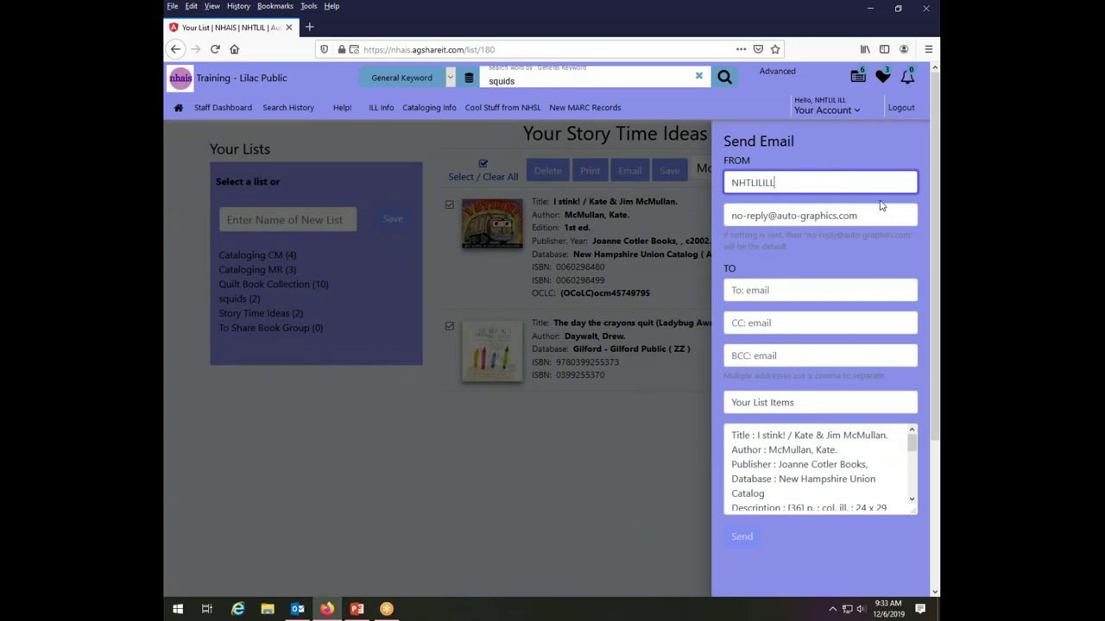
left_click(759, 180)
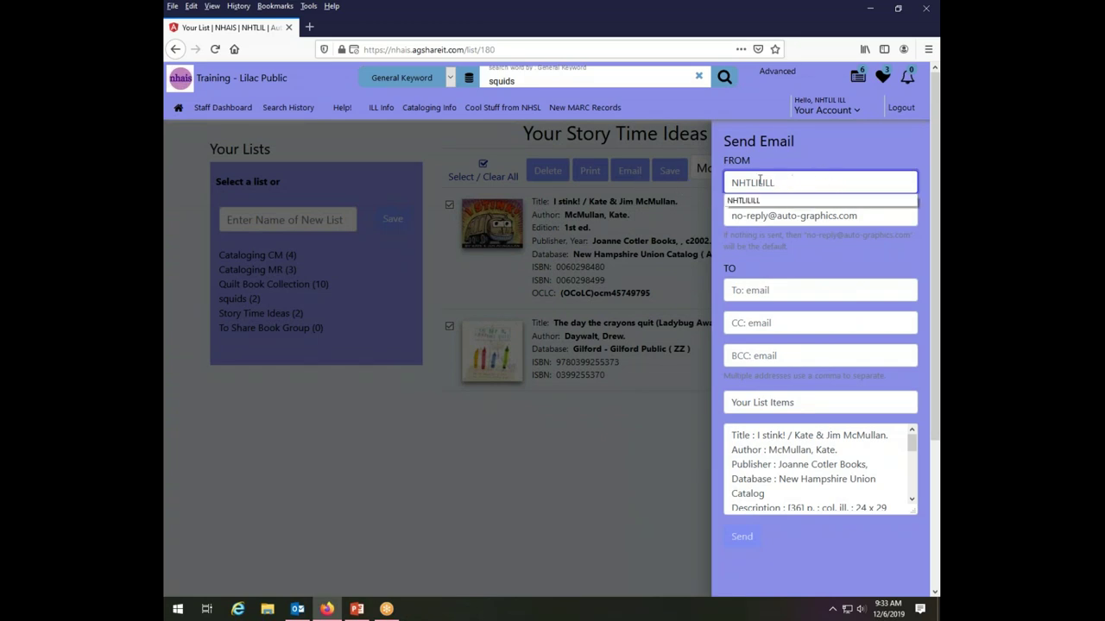
double_click(759, 179)
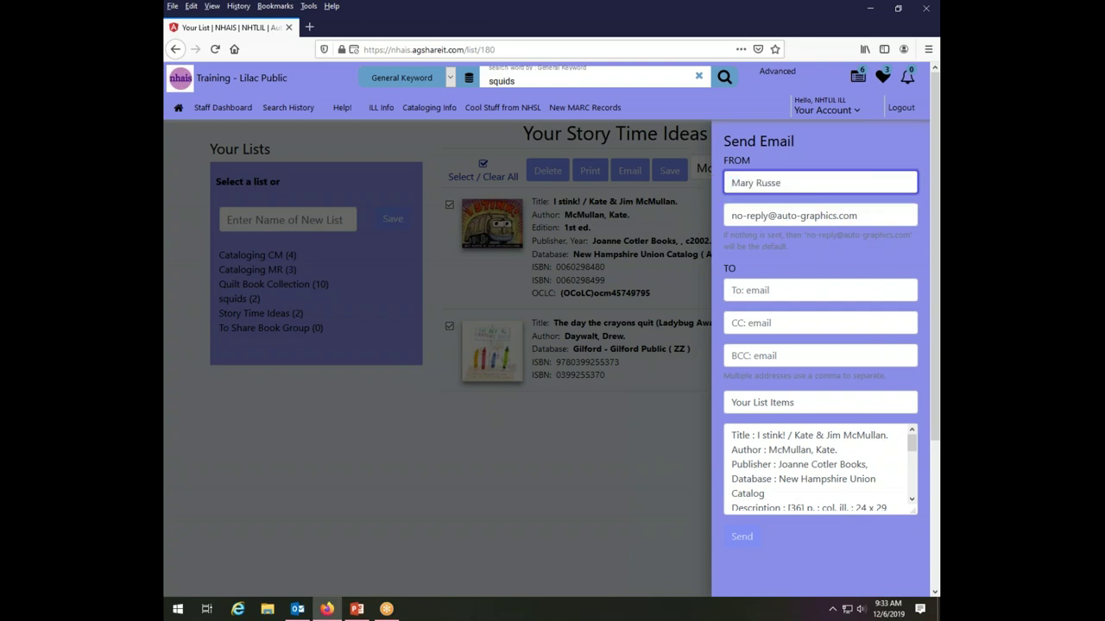
left_click(868, 214)
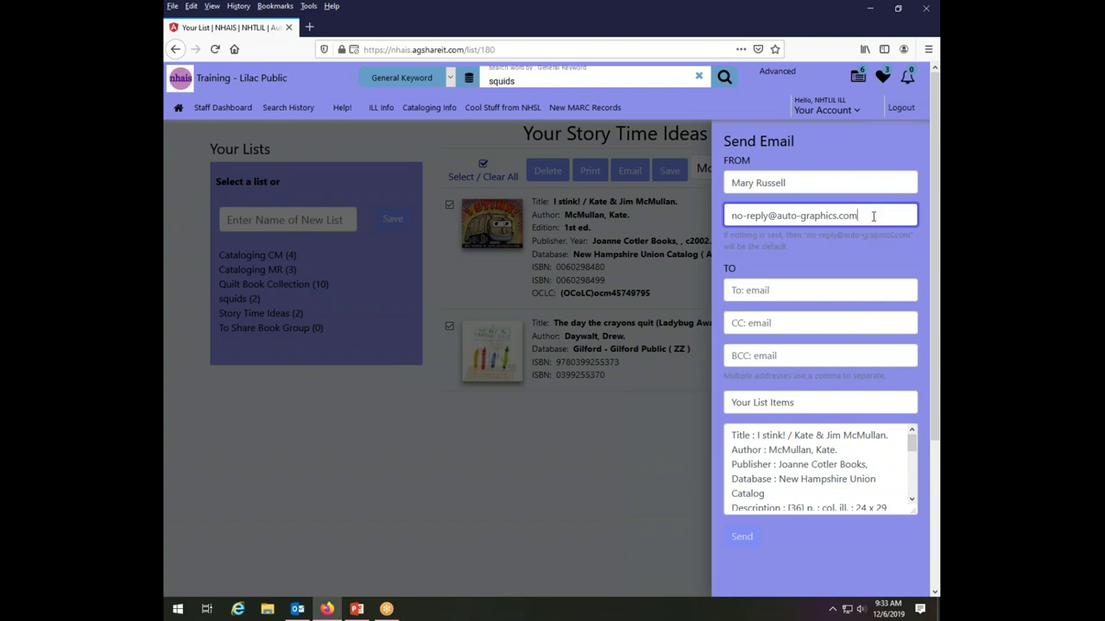
left_click(874, 217)
Fill in the colleague's e-mail address as recipient from the autocomplete suggestions.
left_click(829, 291)
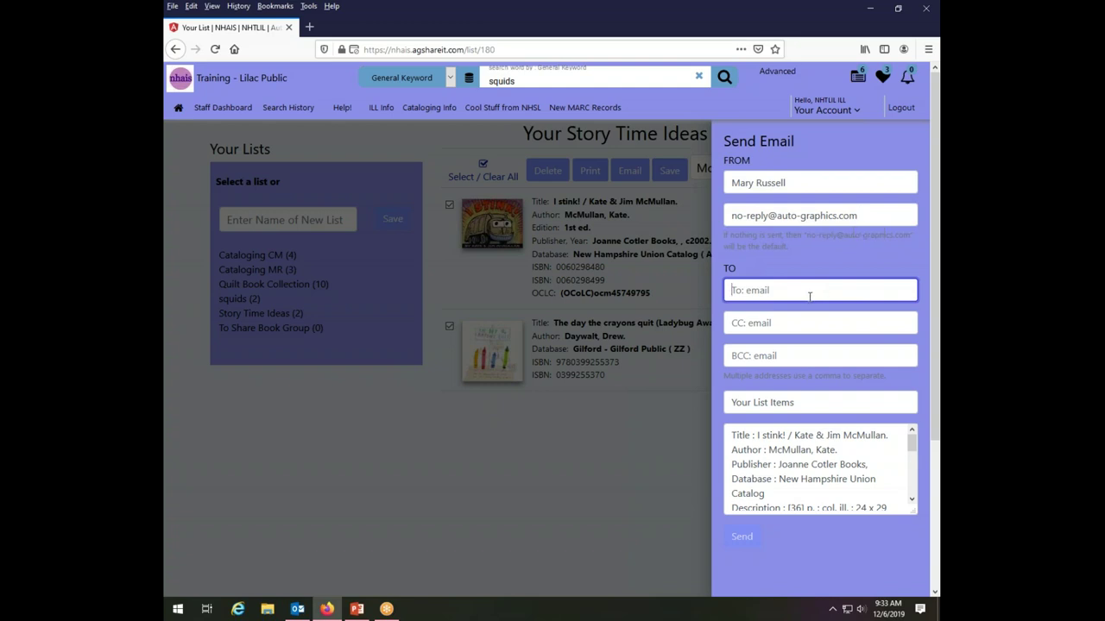
type("mary")
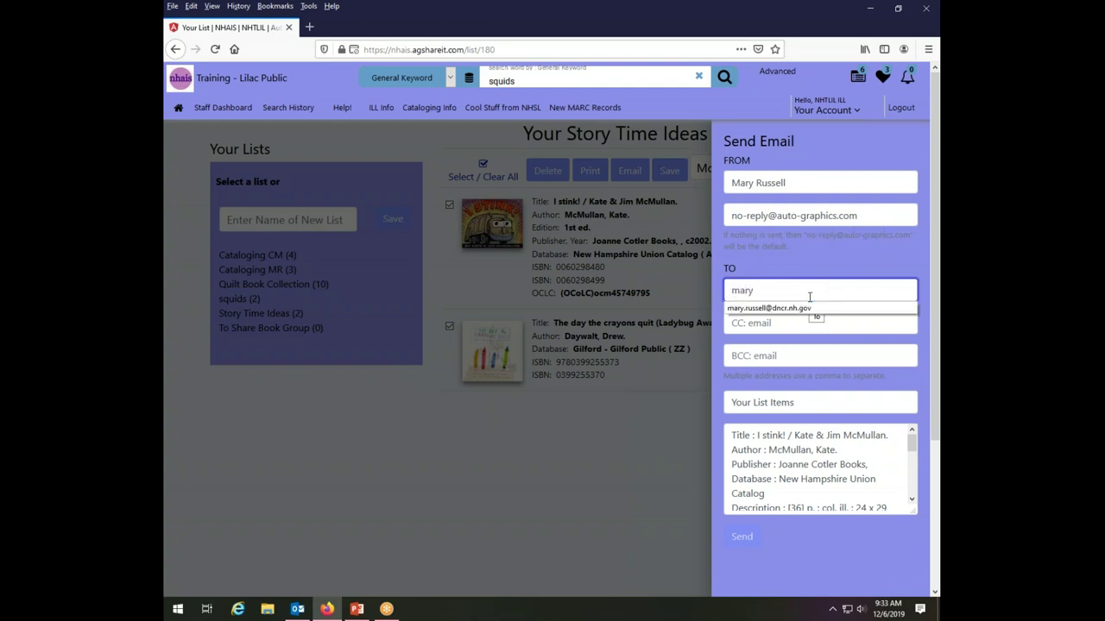
left_click(795, 309)
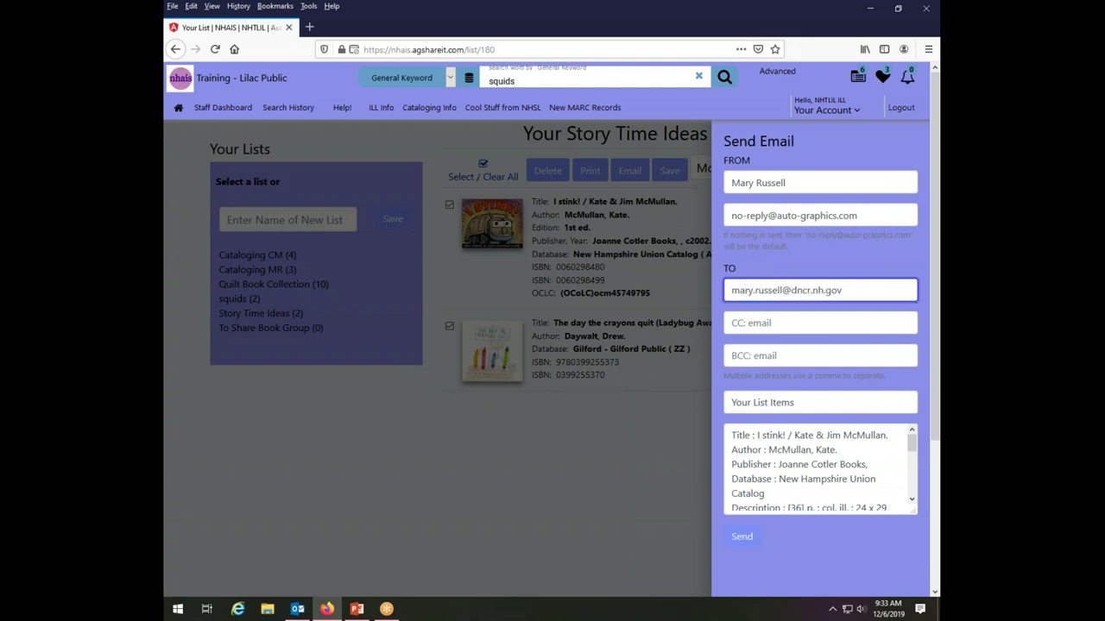
left_click(780, 328)
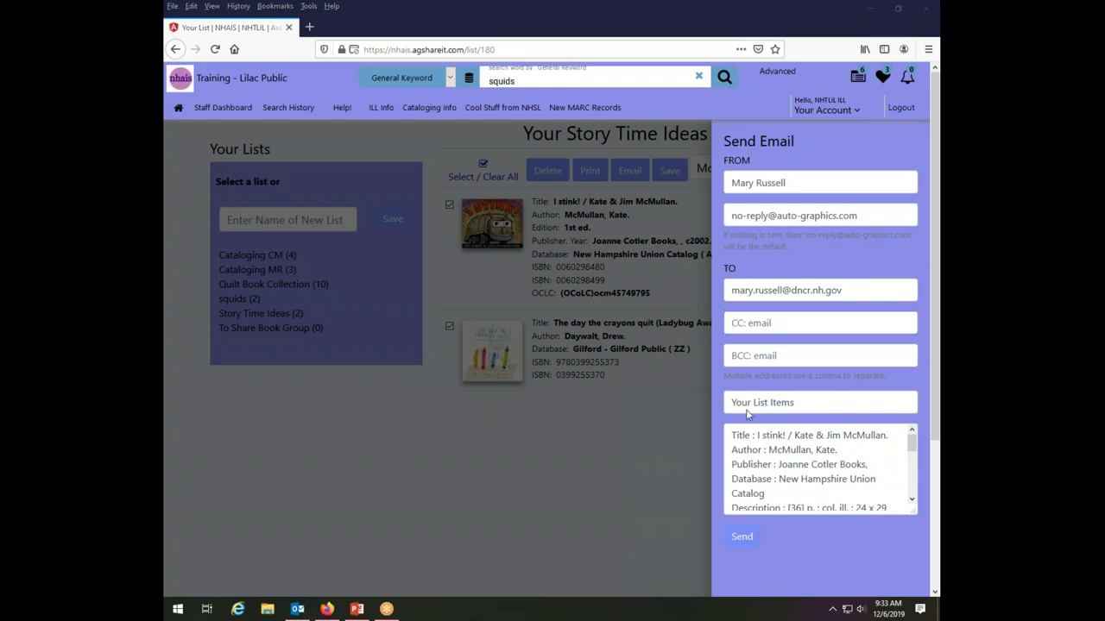
Set the subject to 'how about these for story time friday?' and send the email.
left_click(804, 401)
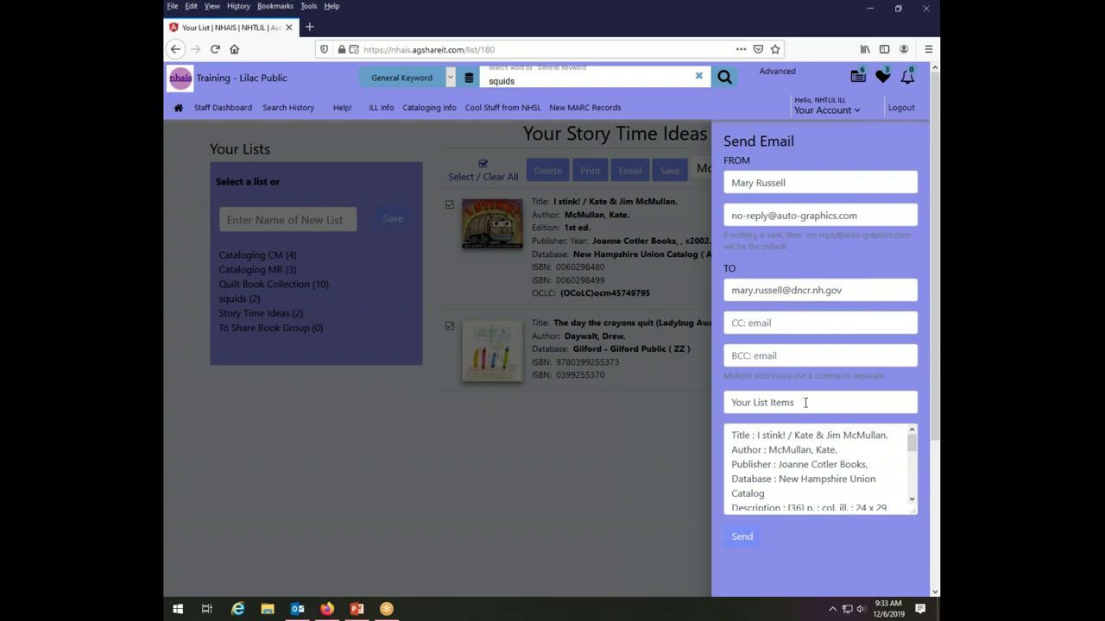
left_click_drag(804, 401, 692, 413)
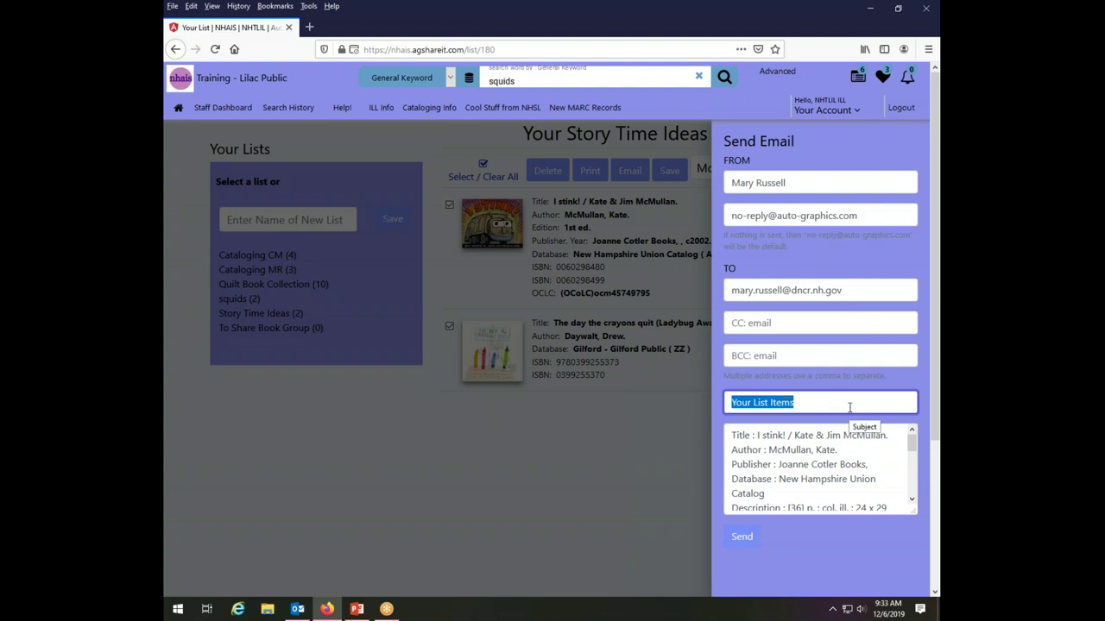
type("how ab")
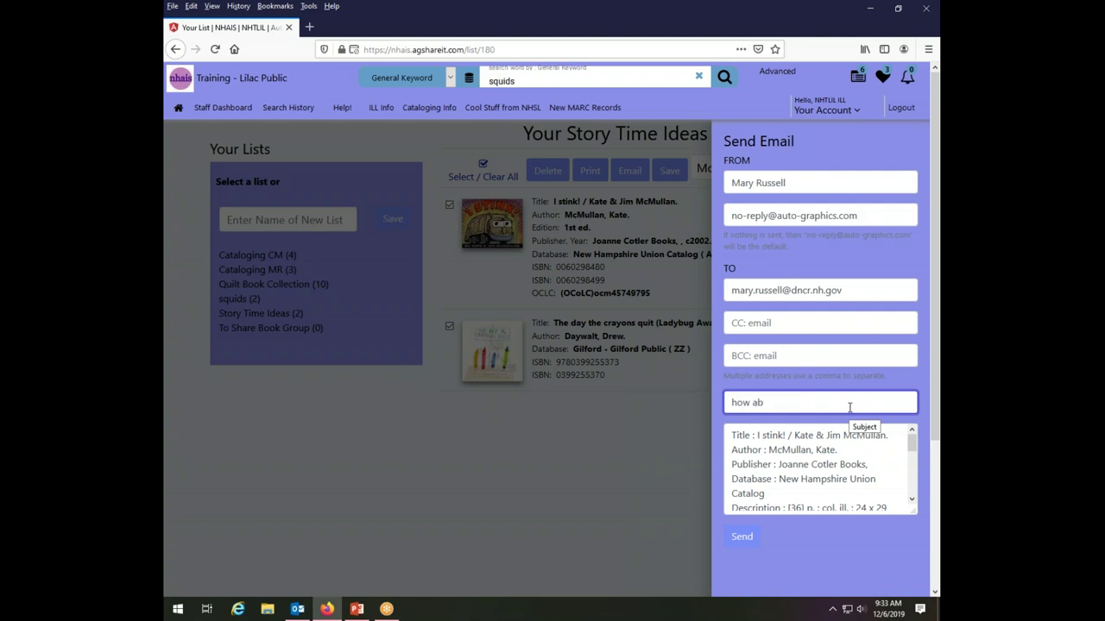
type("out these for story time friday?")
left_click(740, 537)
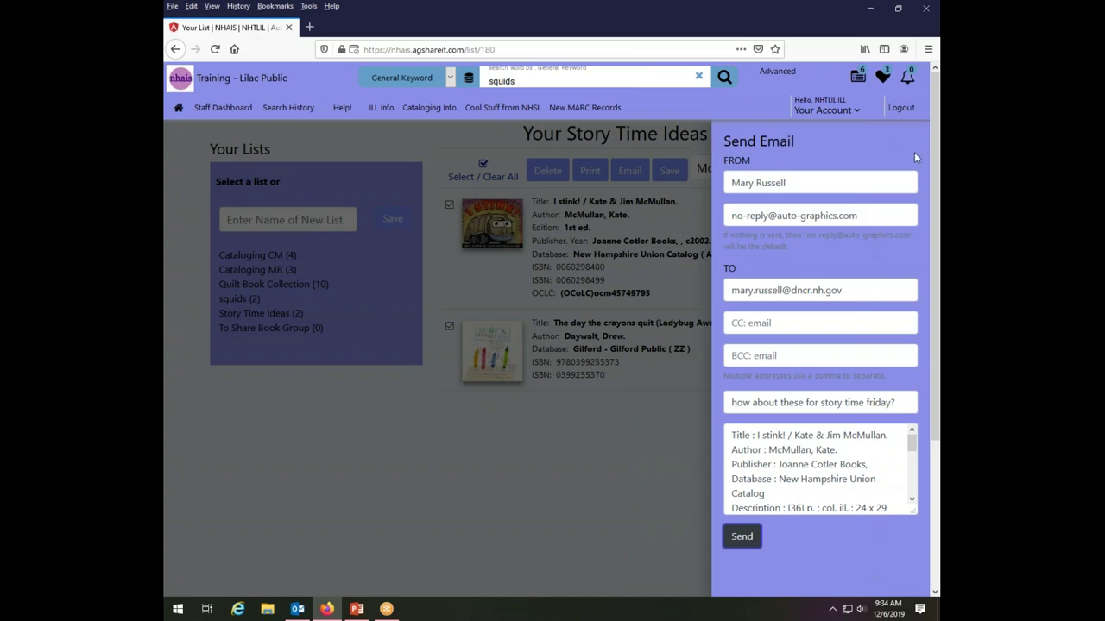
left_click(681, 273)
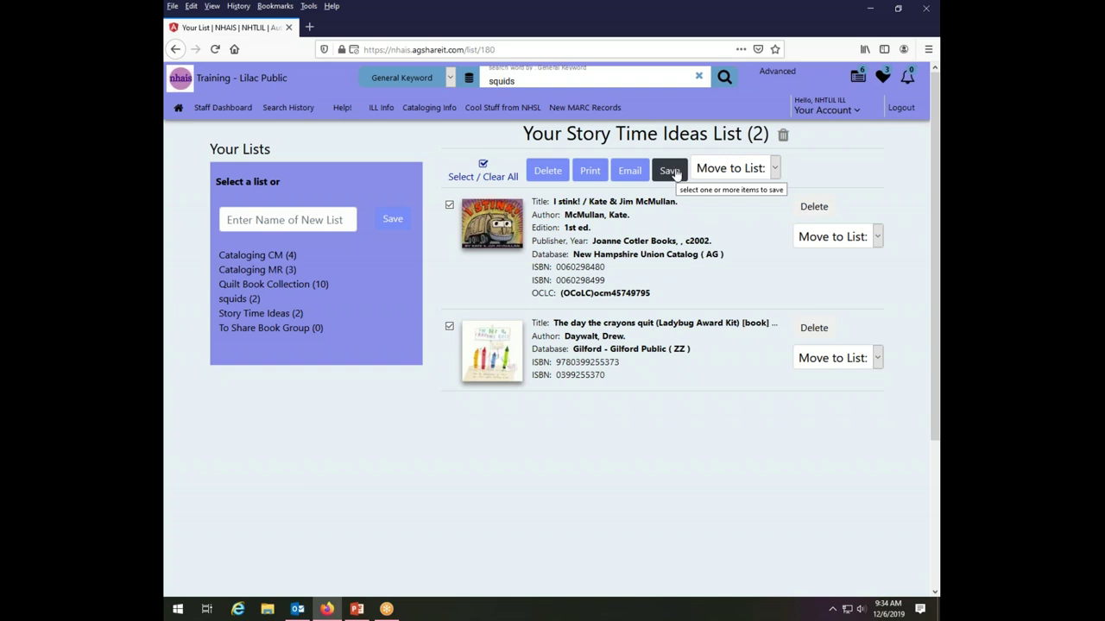
Download both books as MARC file Story_Time_Ideas_20191206.mrc into Documents.
left_click(674, 172)
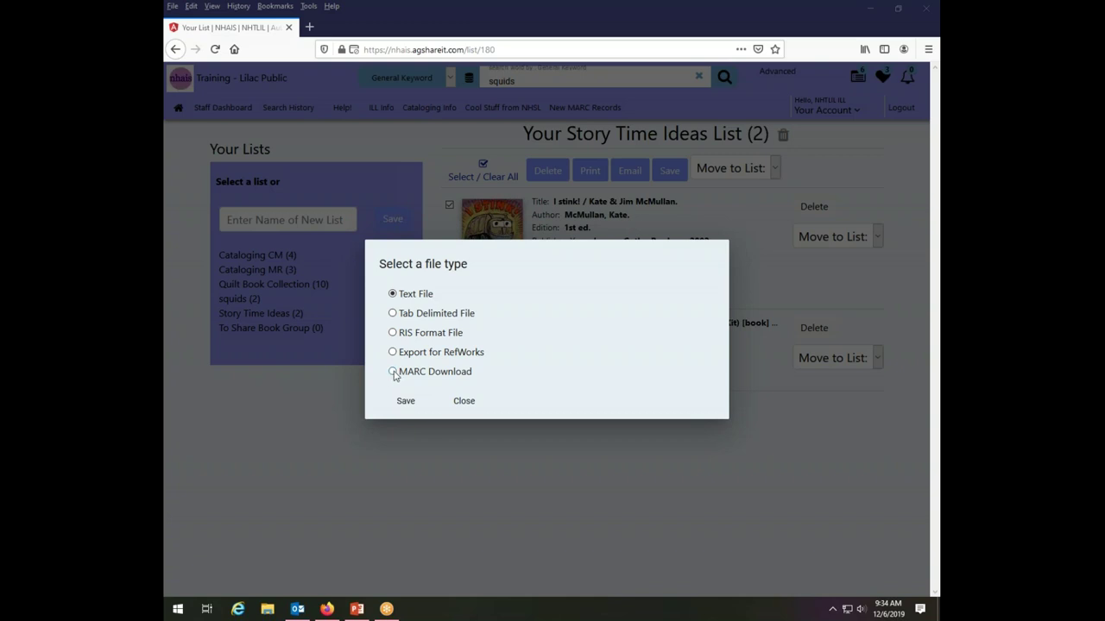
left_click(393, 372)
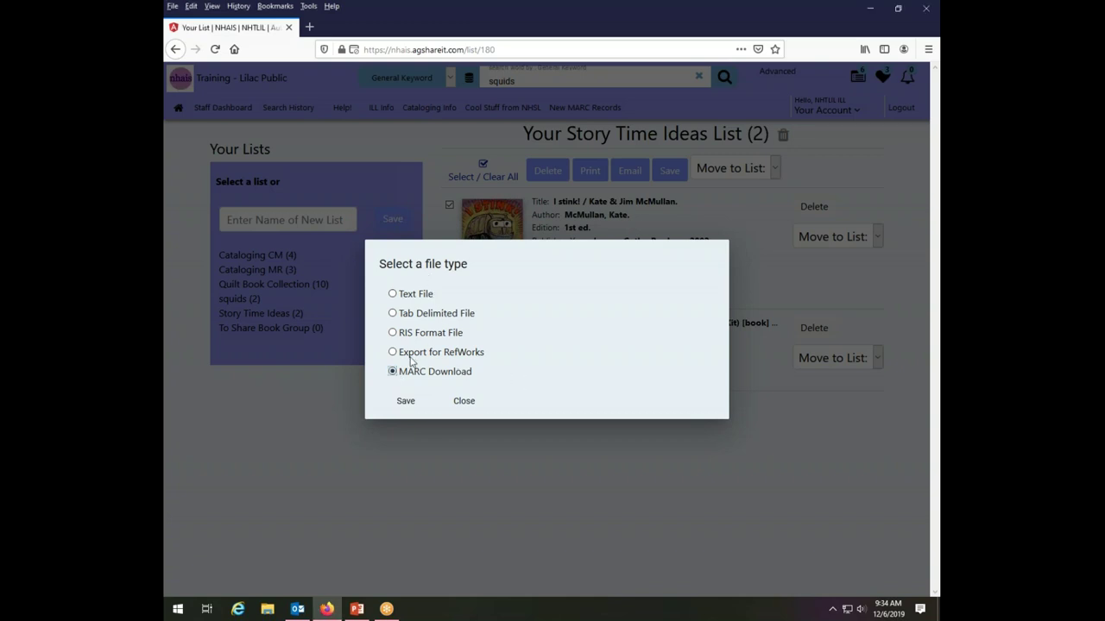
left_click(406, 402)
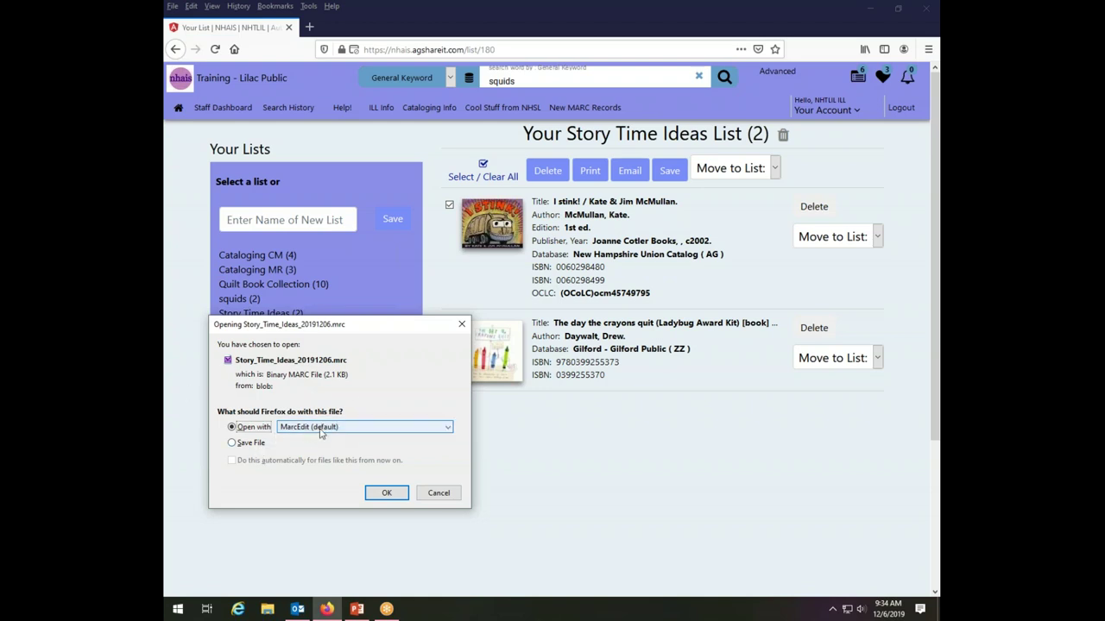
left_click(248, 444)
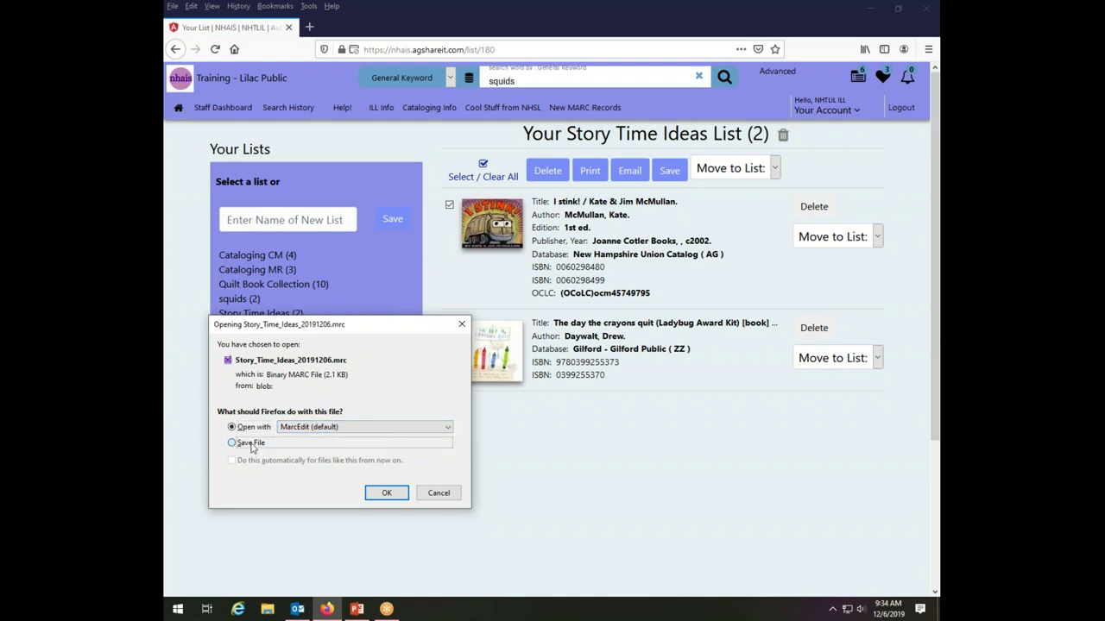
left_click(386, 494)
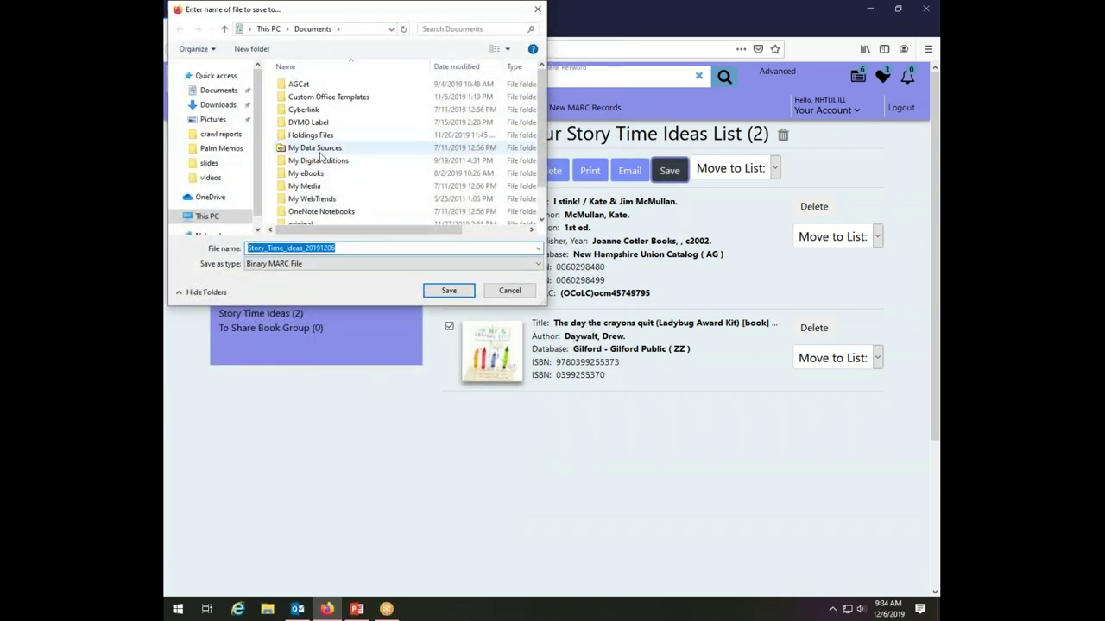
left_click(462, 291)
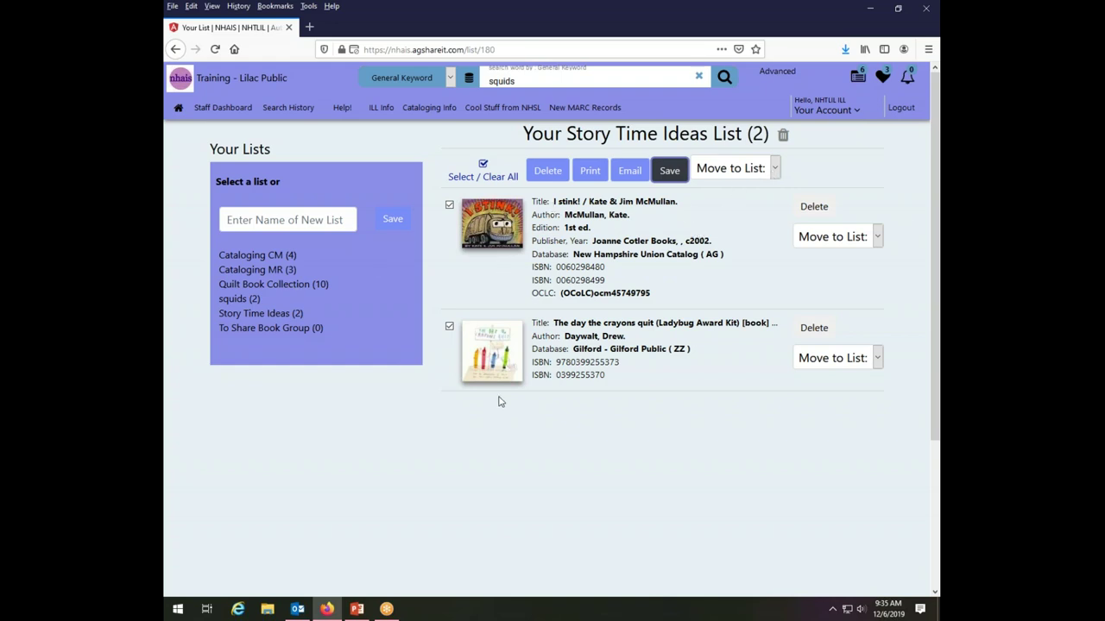
Check the available move-to-list options for the items, closing them without moving anything.
left_click(878, 239)
left_click(878, 241)
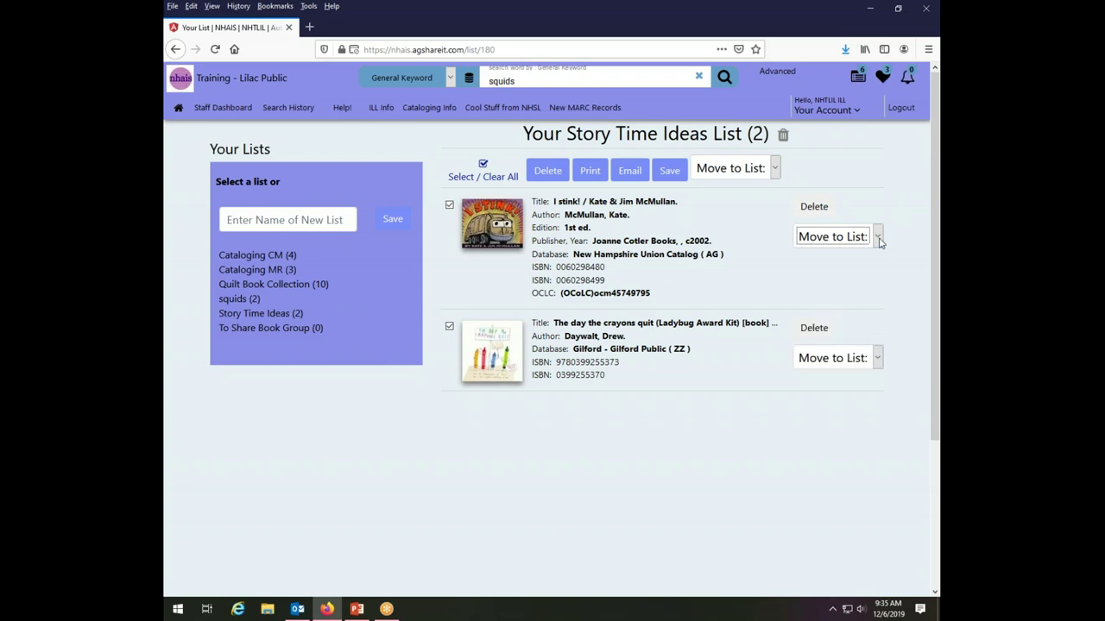
left_click(774, 171)
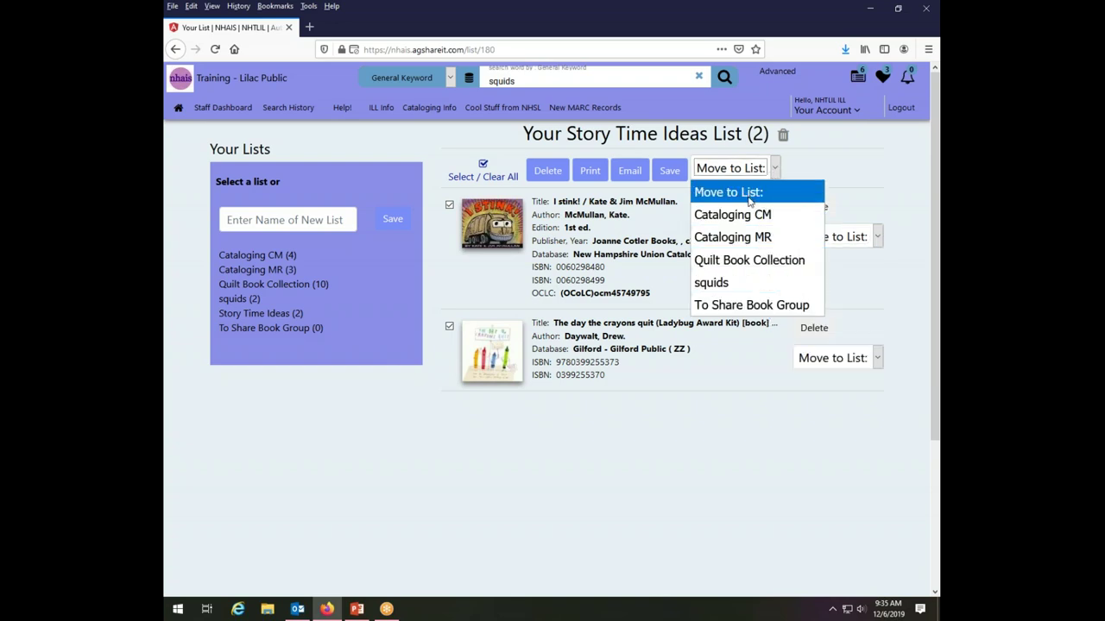
left_click(875, 192)
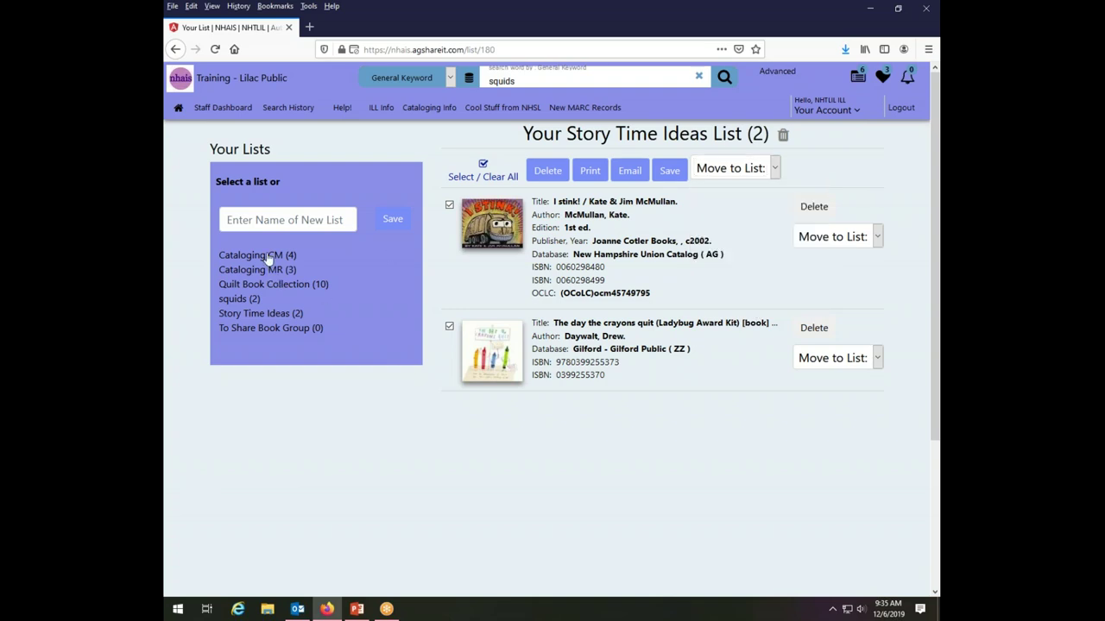
In Cataloging CM, move Skippyjon Jones and Creepy carrots to Story Time Ideas, then view that list.
left_click(268, 257)
left_click(449, 298)
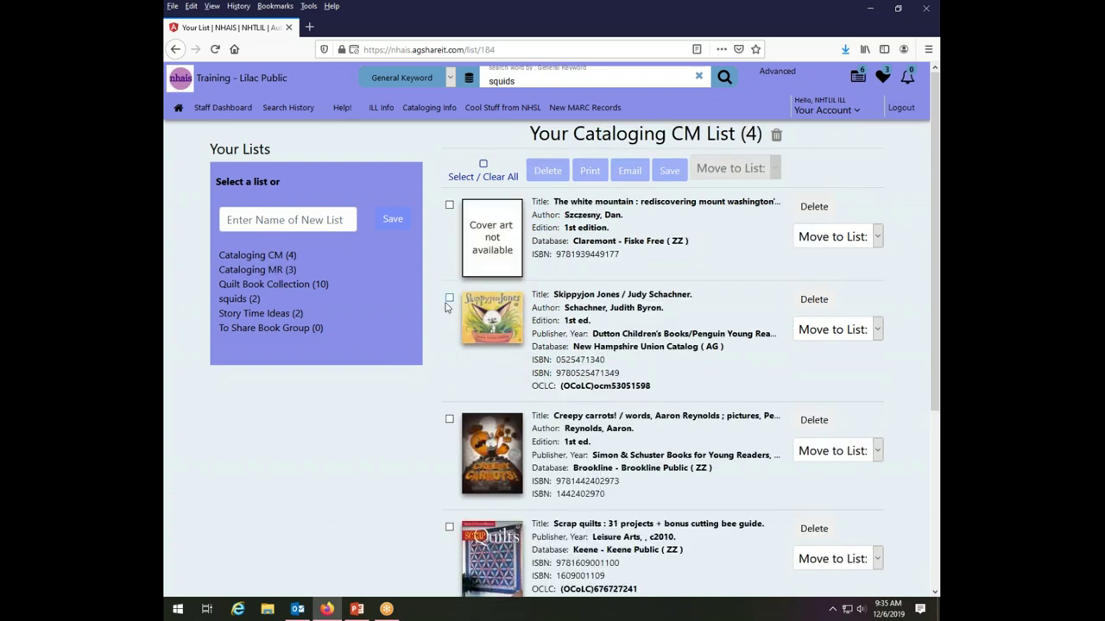
left_click(448, 420)
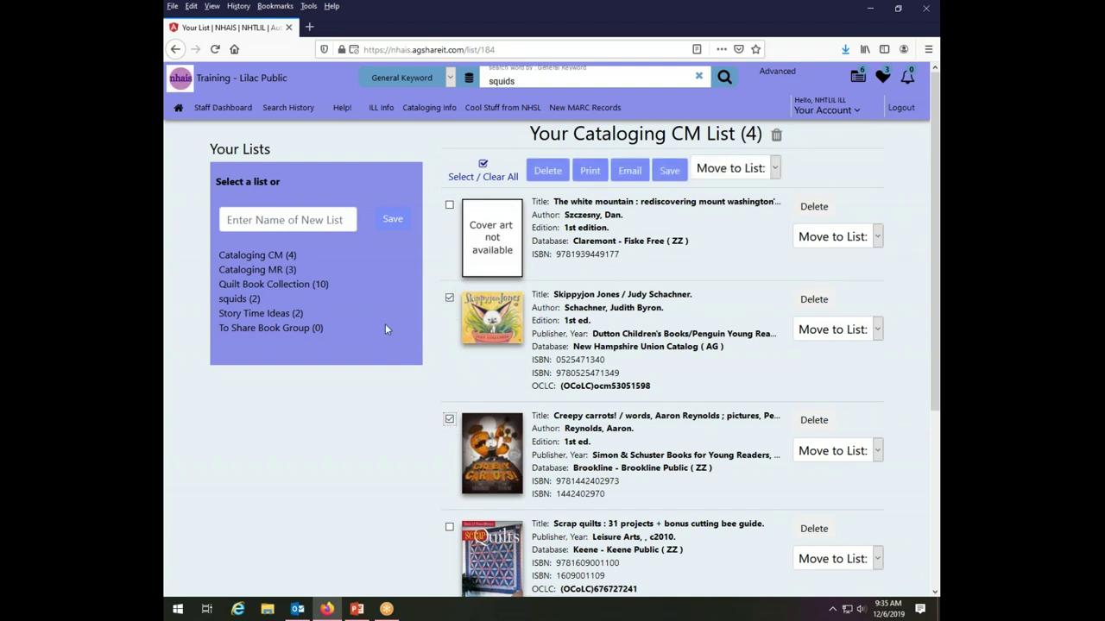
left_click(776, 171)
left_click(748, 285)
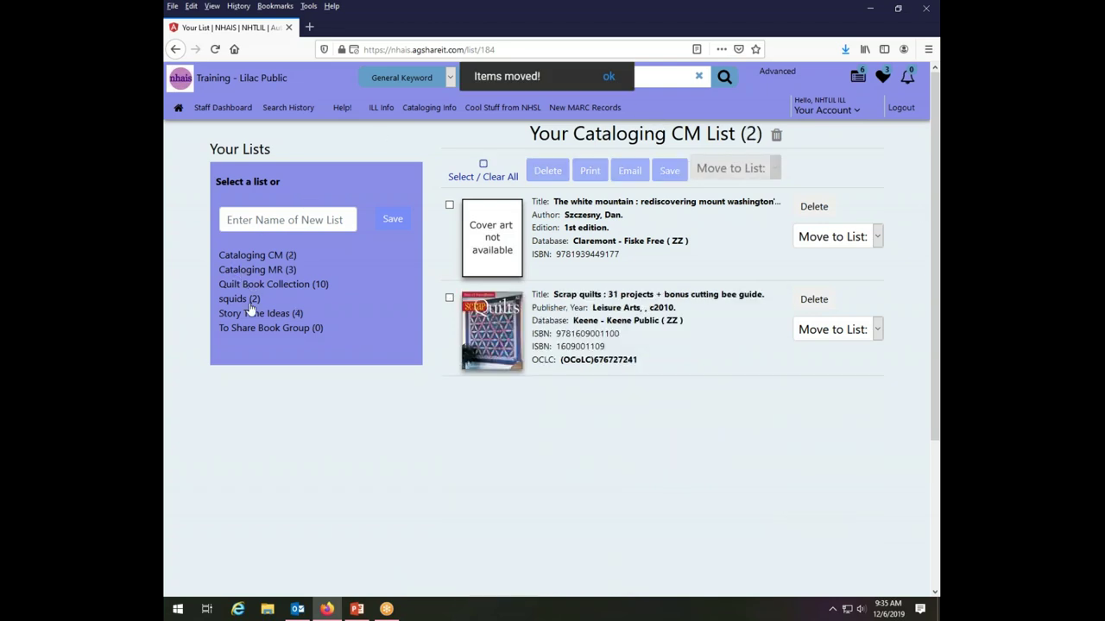
left_click(278, 314)
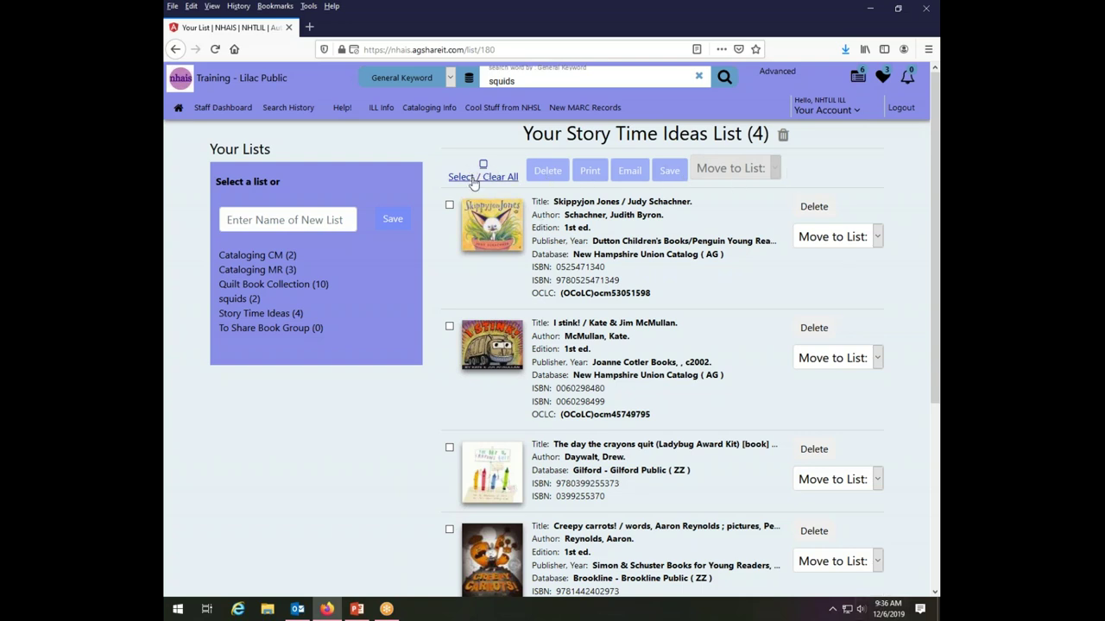
left_click(450, 206)
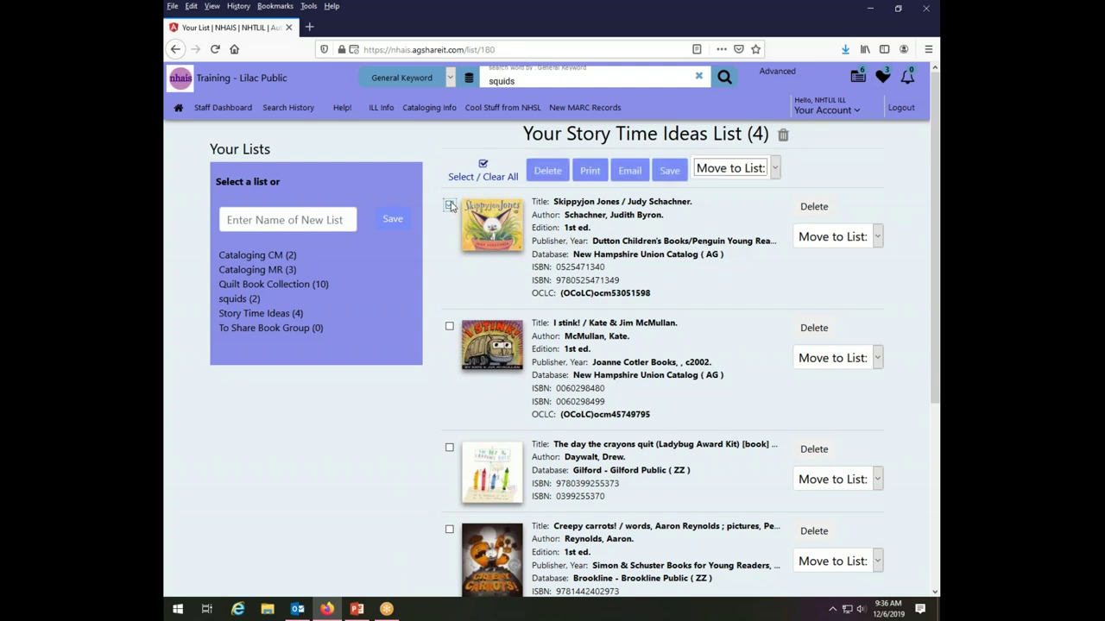
left_click(450, 206)
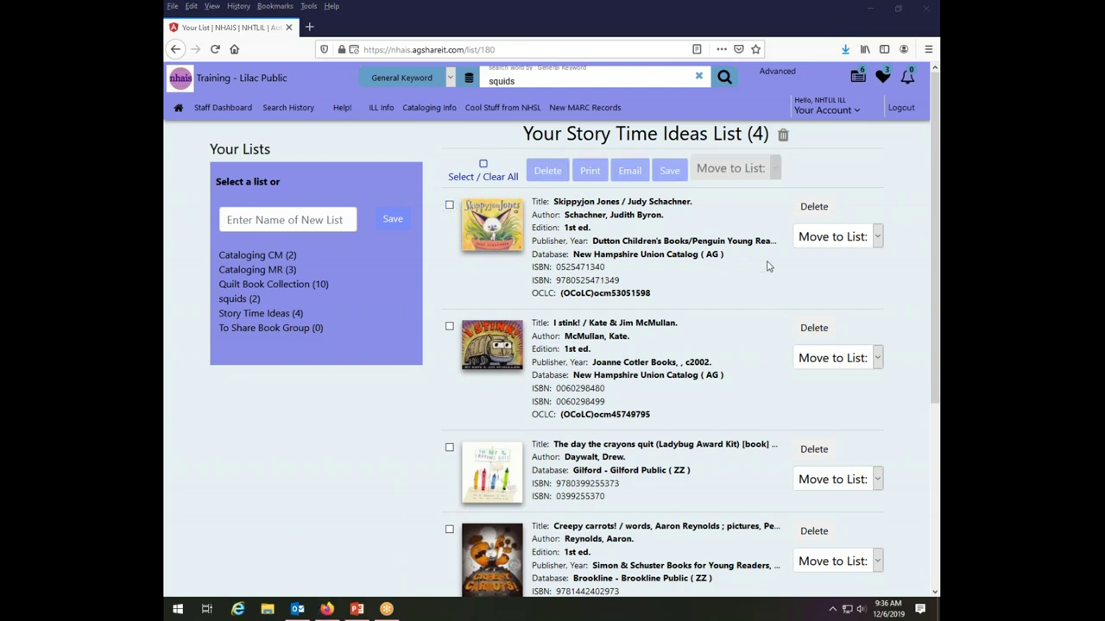